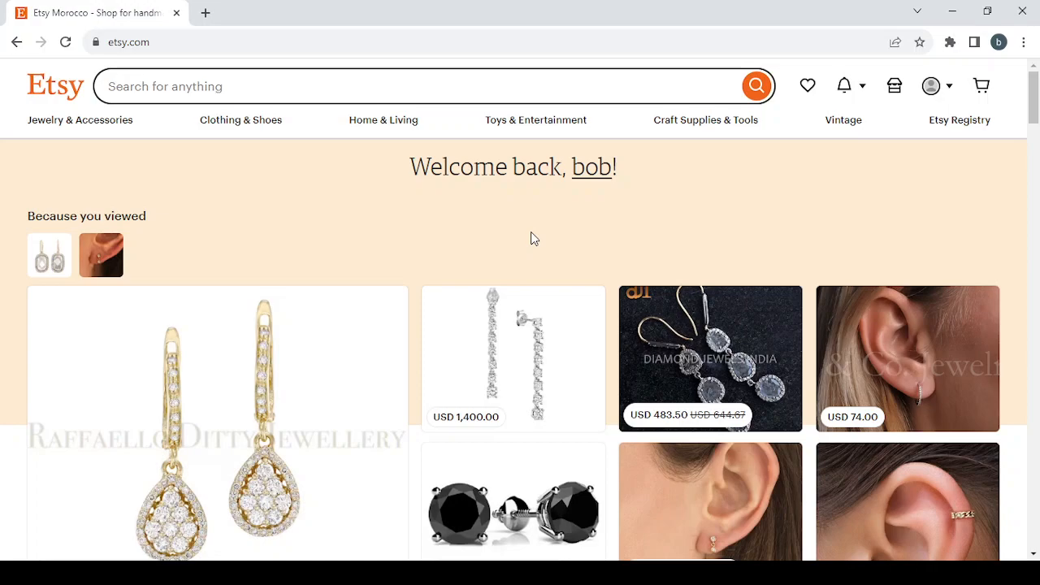
Step: Look through the homepage's recommended jewelry, sponsored items, recently viewed items, suggested shops and shopper collections
scroll(485, 401, "down", 5)
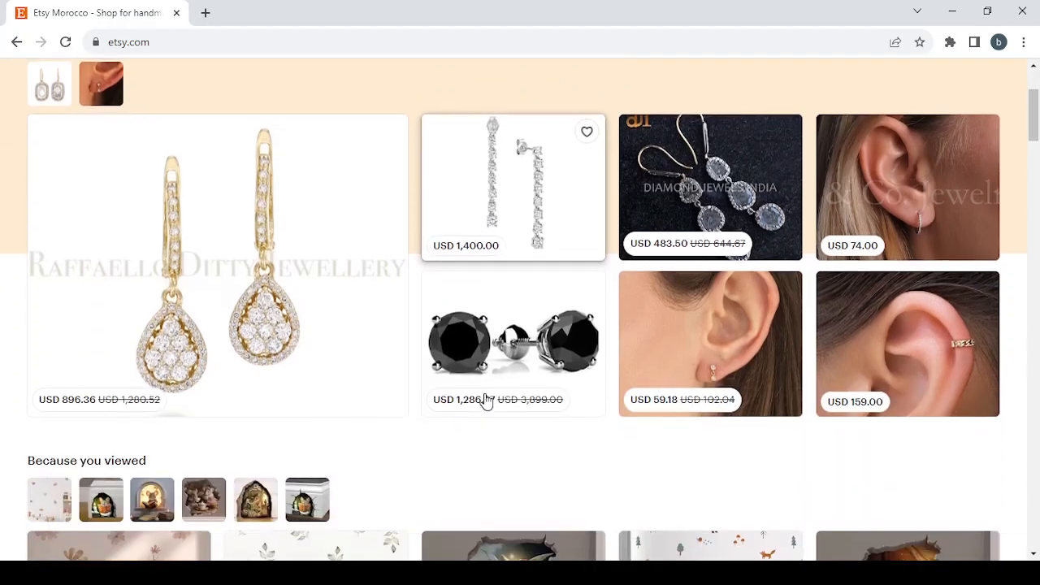
scroll(484, 400, "up", 4)
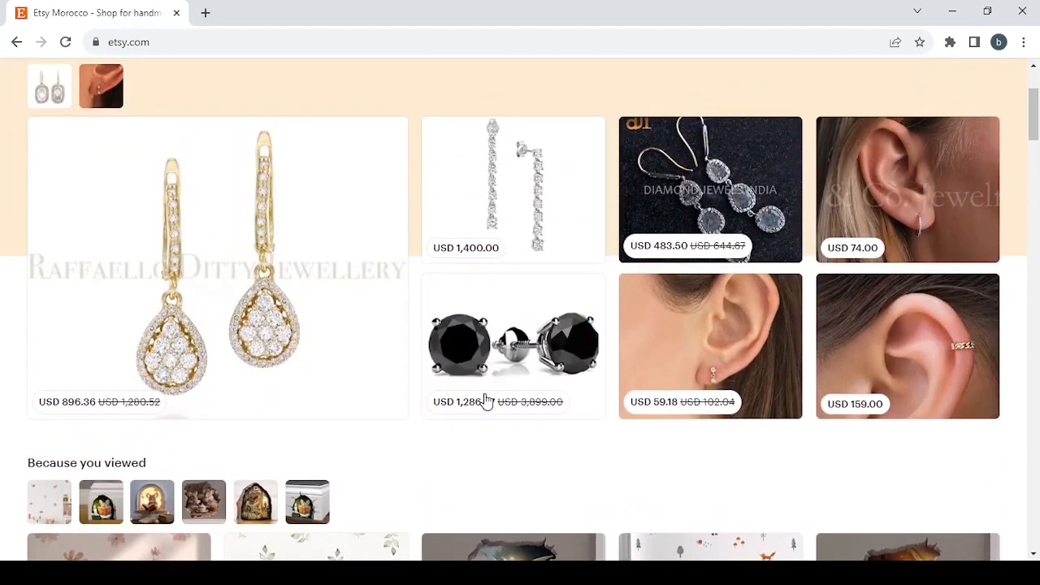
scroll(485, 400, "down", 2)
scroll(577, 234, "up", 2)
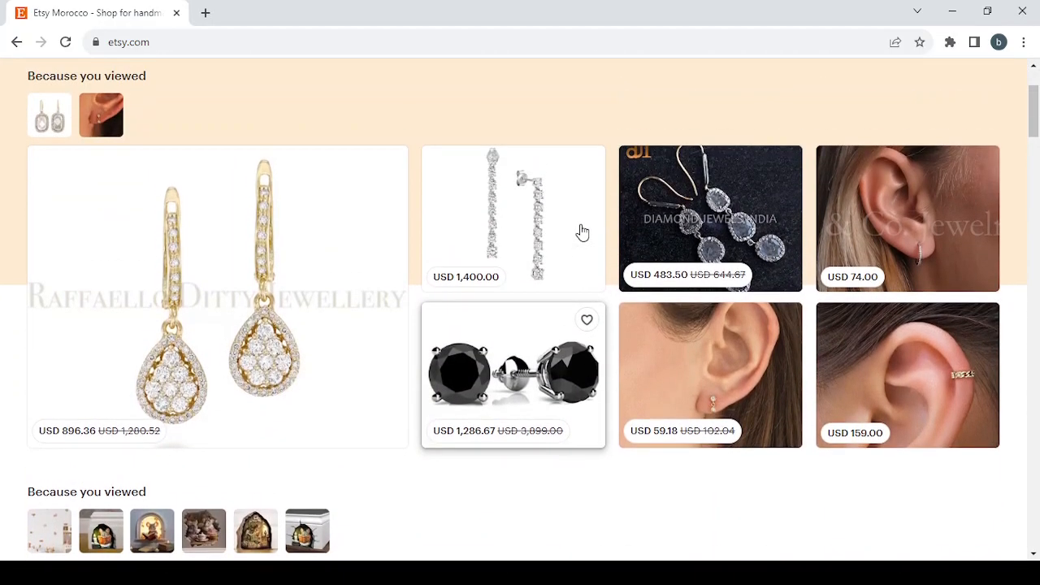
scroll(577, 234, "down", 4)
scroll(581, 233, "down", 6)
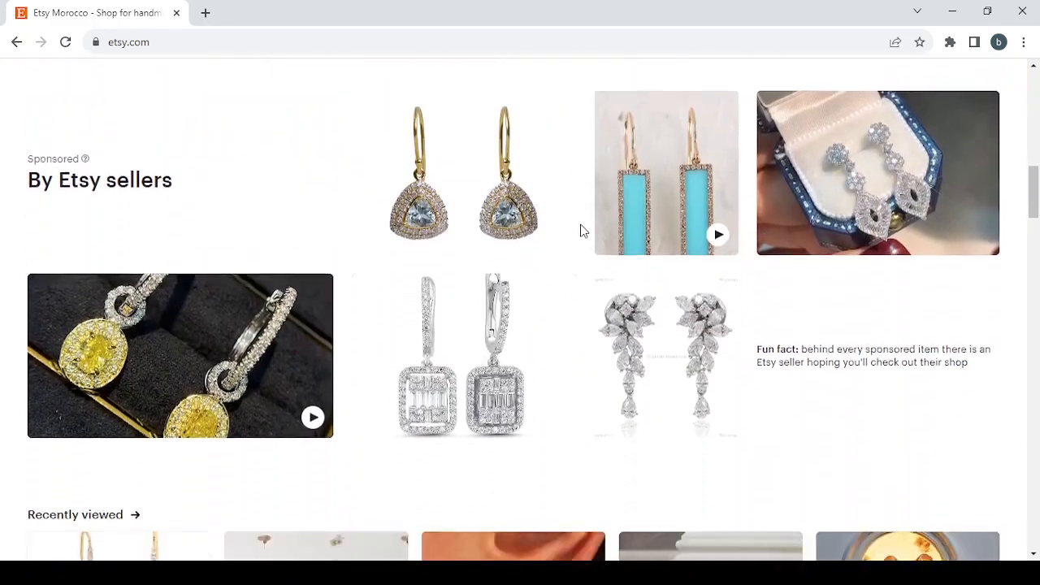
scroll(580, 230, "down", 2)
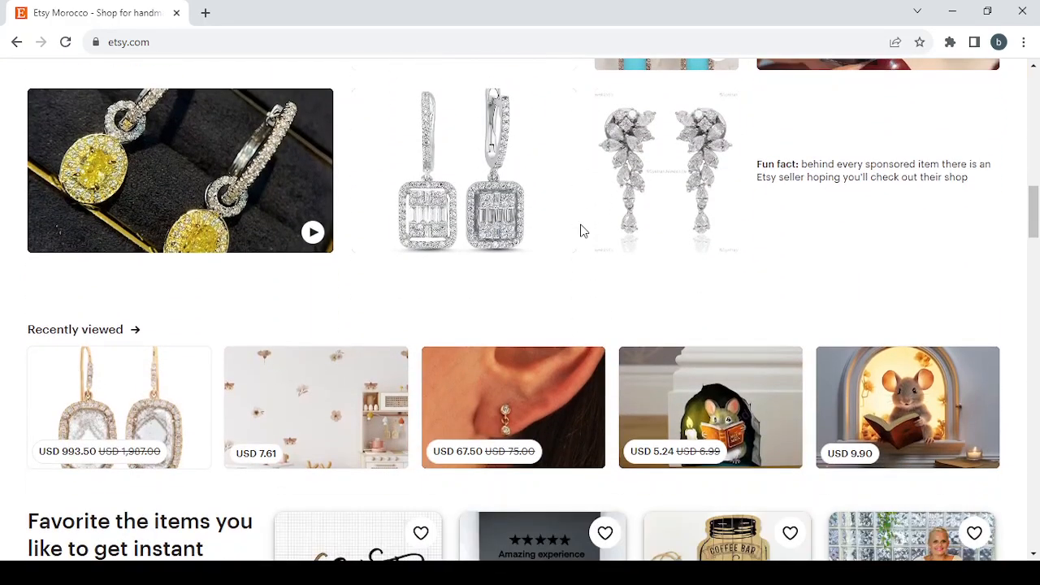
scroll(580, 230, "down", 5)
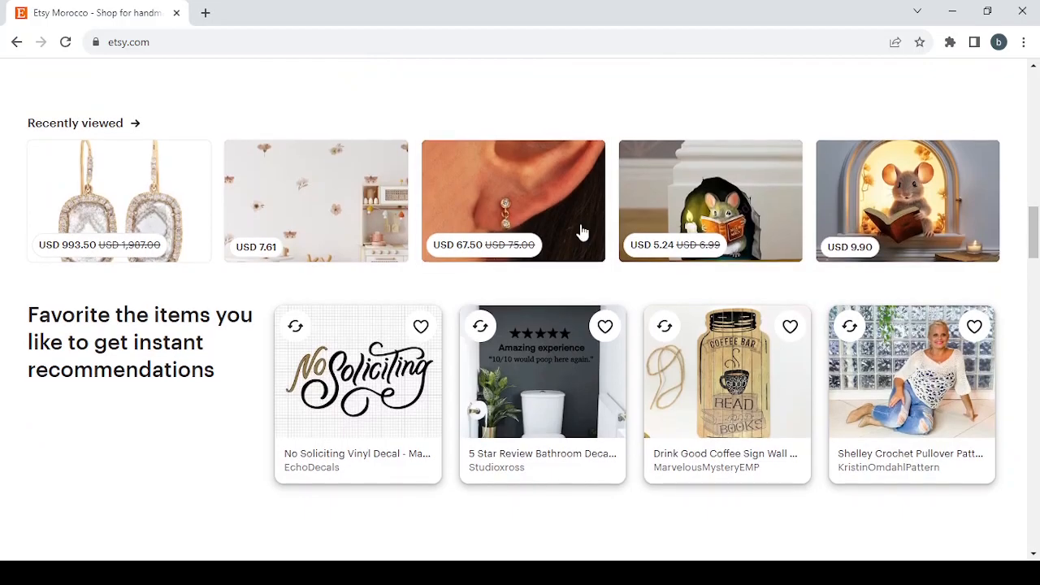
scroll(582, 232, "down", 5)
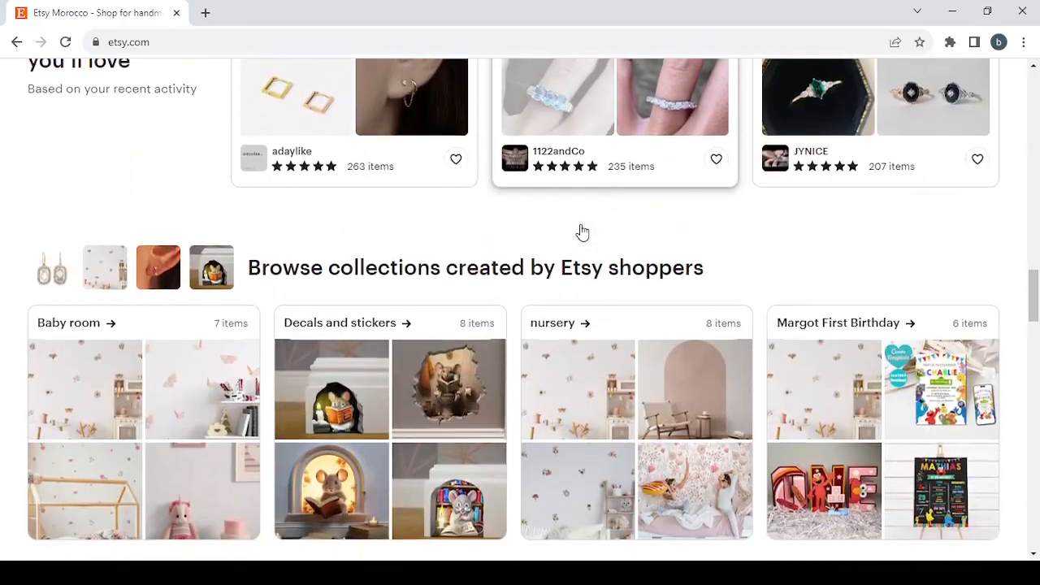
scroll(580, 231, "up", 10)
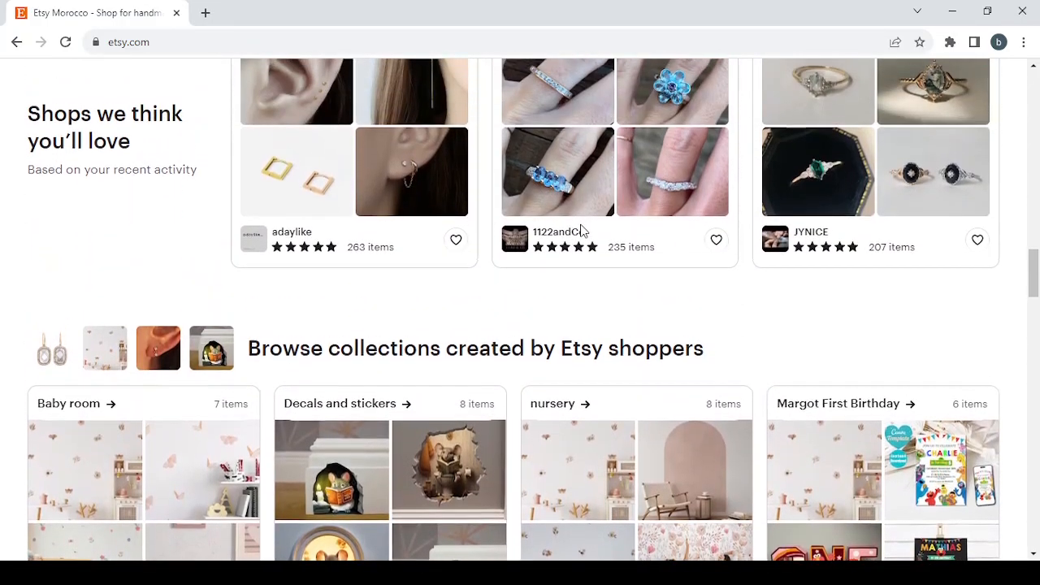
scroll(582, 232, "up", 15)
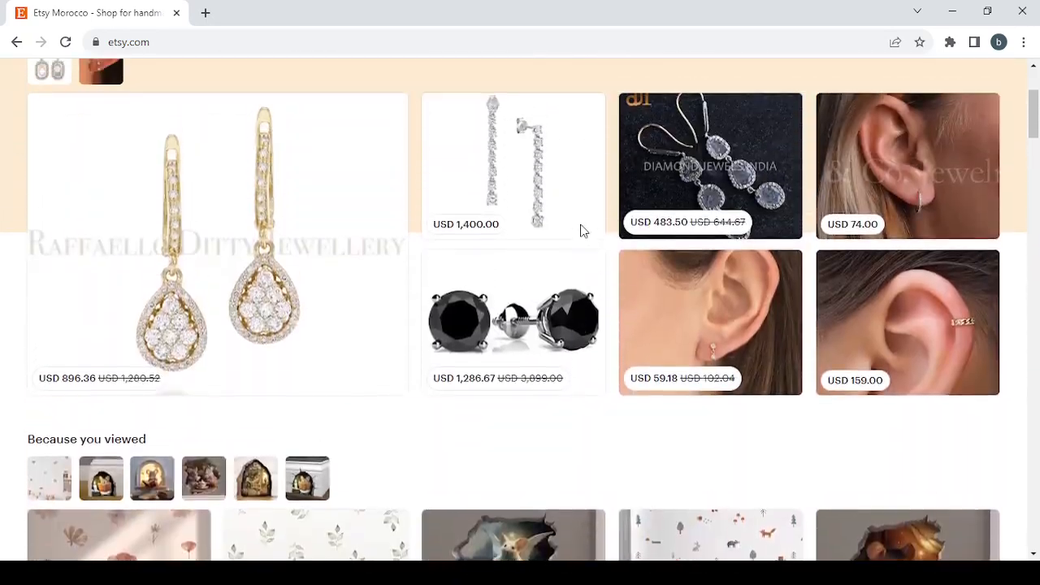
scroll(581, 231, "down", 1)
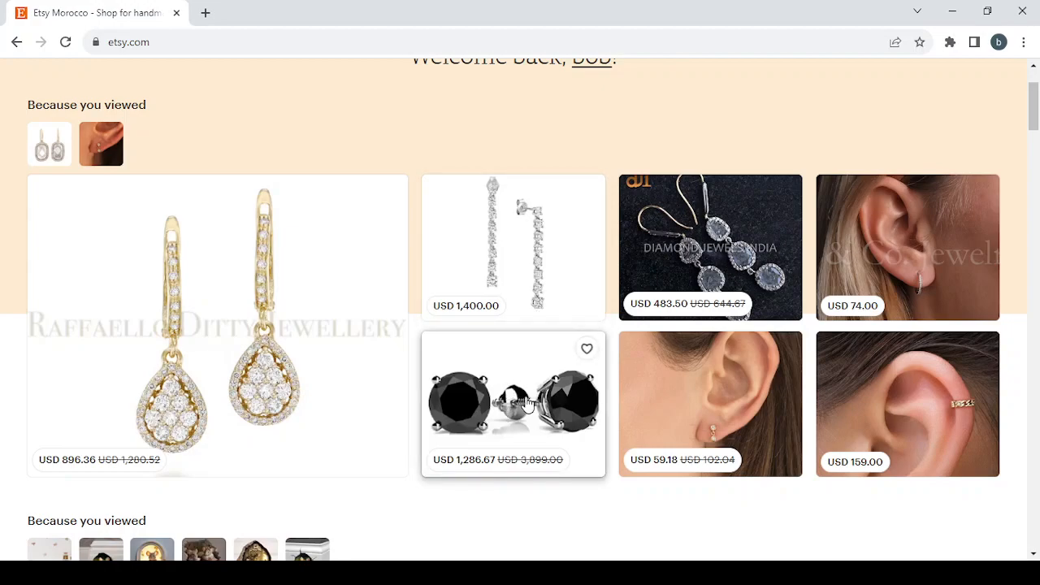
Step: Open the 5.00 ct round cut black diamond studs listing from the homepage and examine its price, metal choice and purchase options
left_click(526, 400)
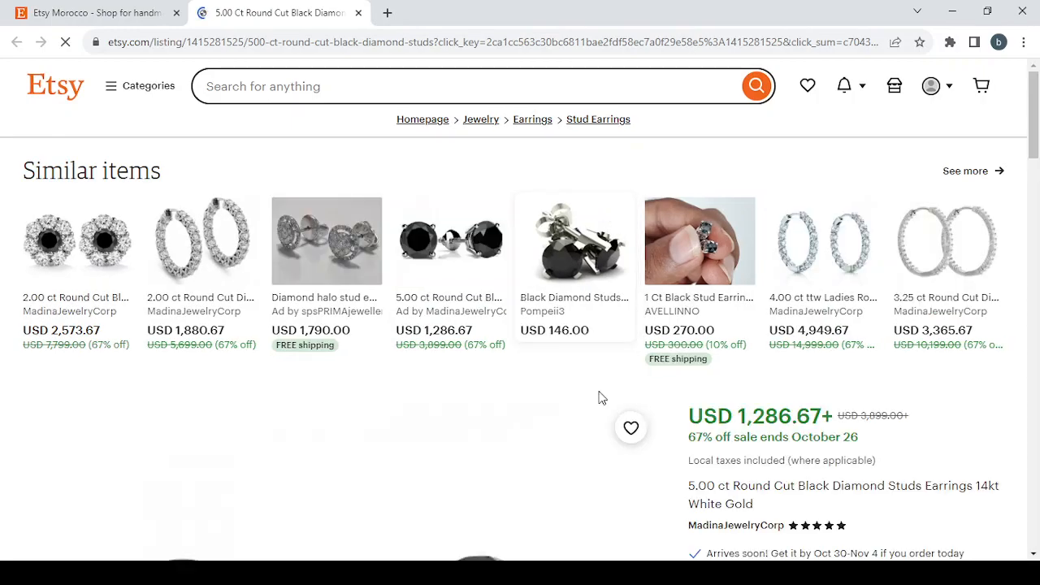
scroll(598, 396, "down", 2)
scroll(601, 397, "down", 2)
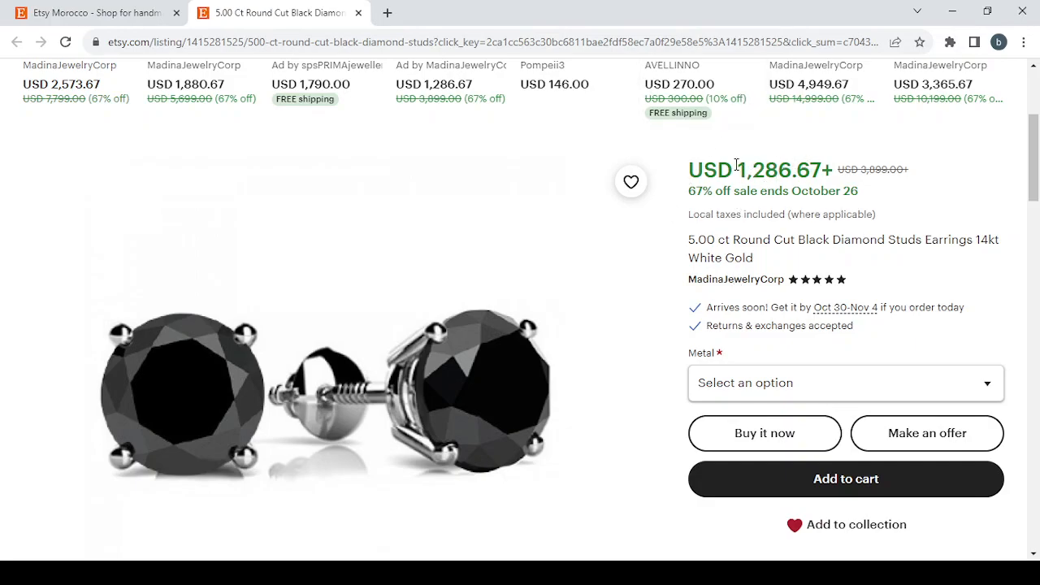
scroll(786, 260, "down", 4)
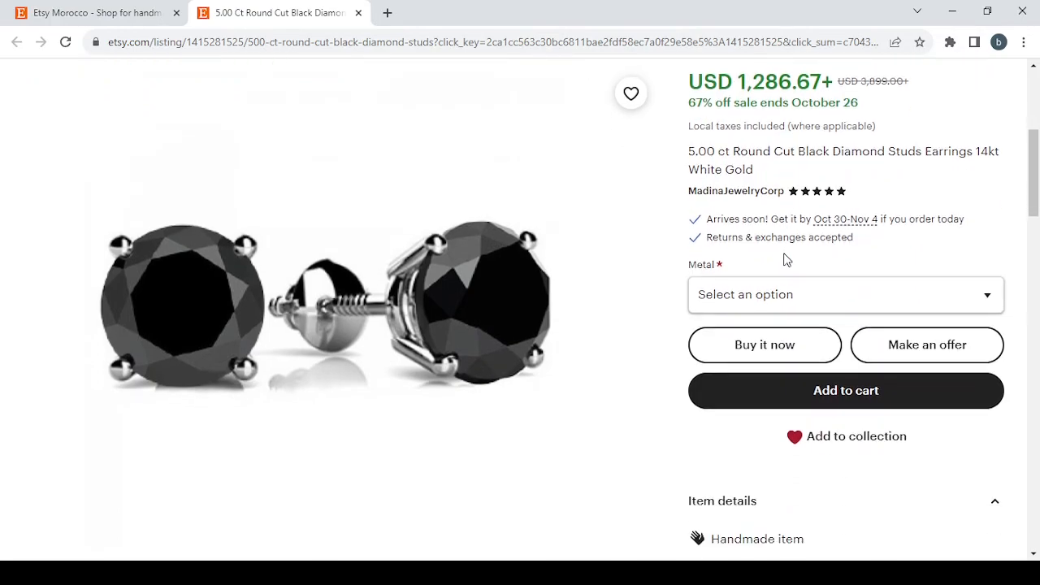
scroll(785, 260, "up", 5)
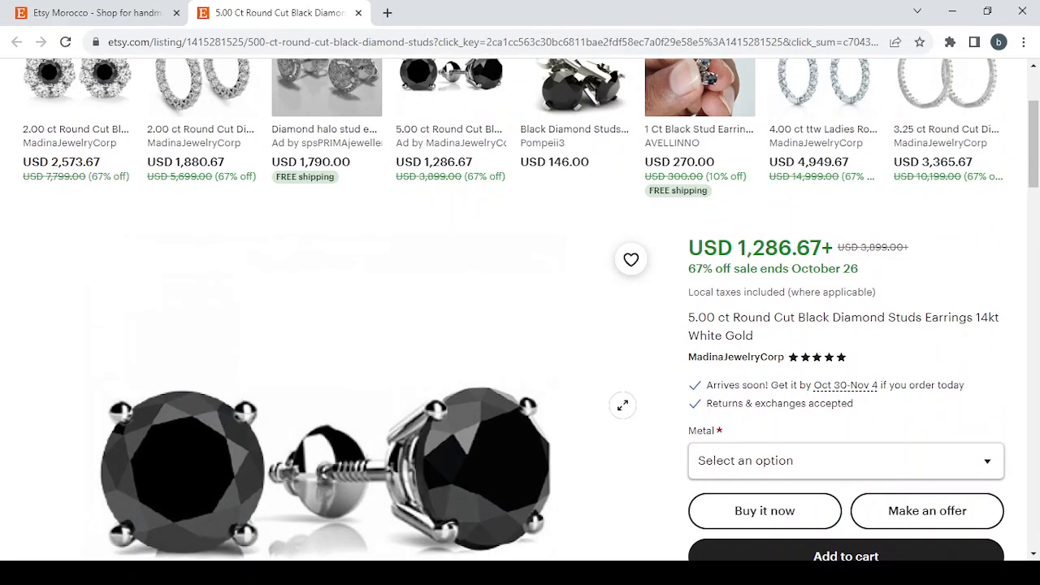
scroll(621, 472, "down", 2)
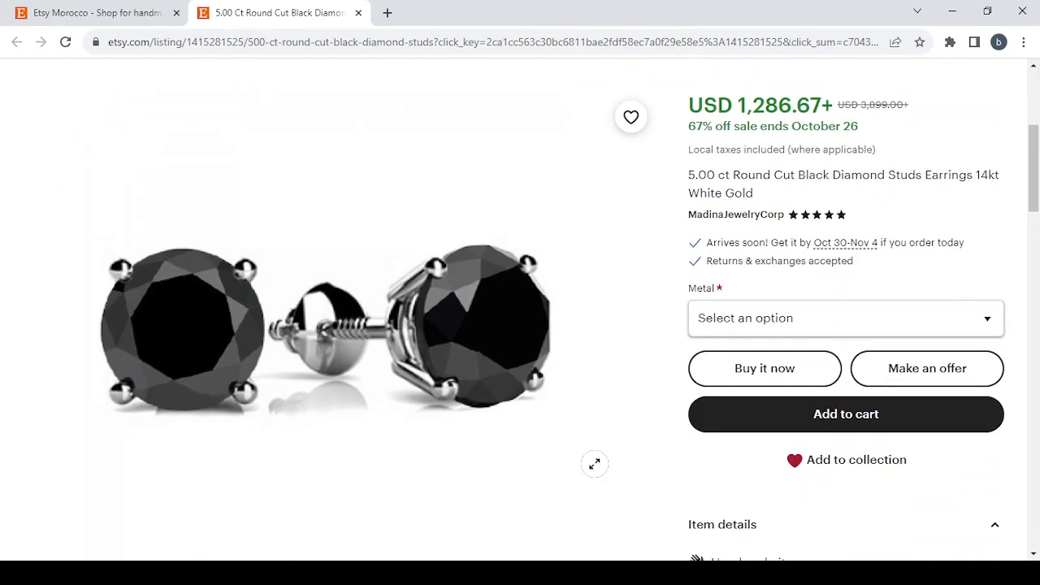
scroll(831, 290, "up", 2)
scroll(831, 290, "down", 6)
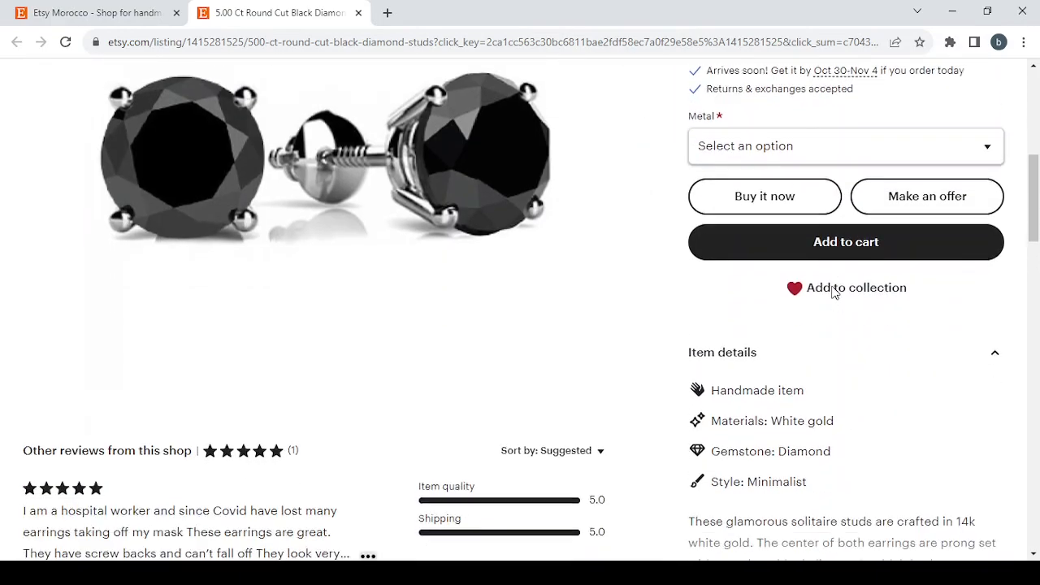
scroll(832, 293, "up", 4)
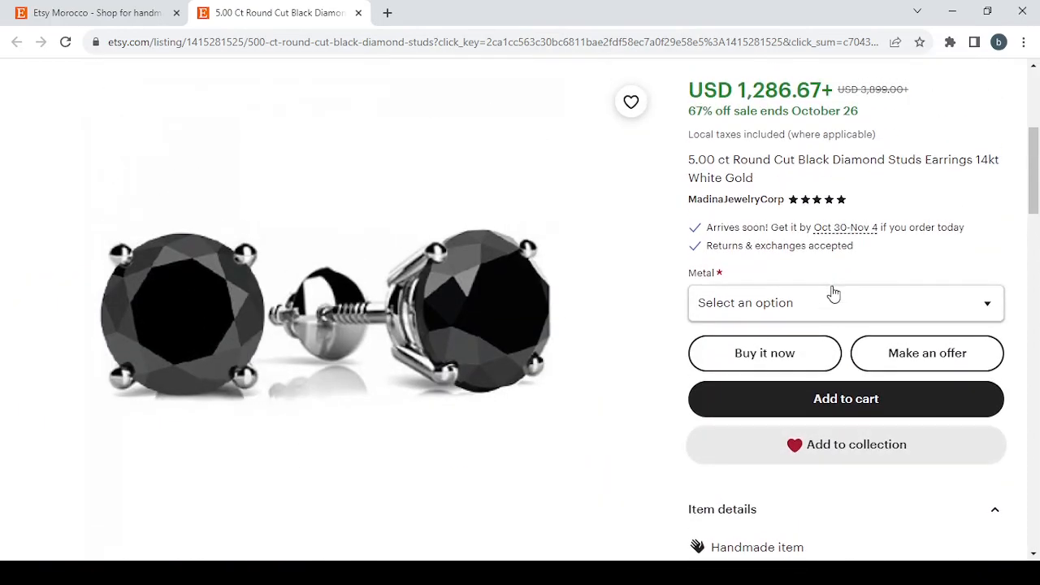
Step: Review the earrings' item details, shop reviews, shipping and return policies, and the other items from the shop
scroll(832, 295, "down", 3)
scroll(832, 294, "down", 1)
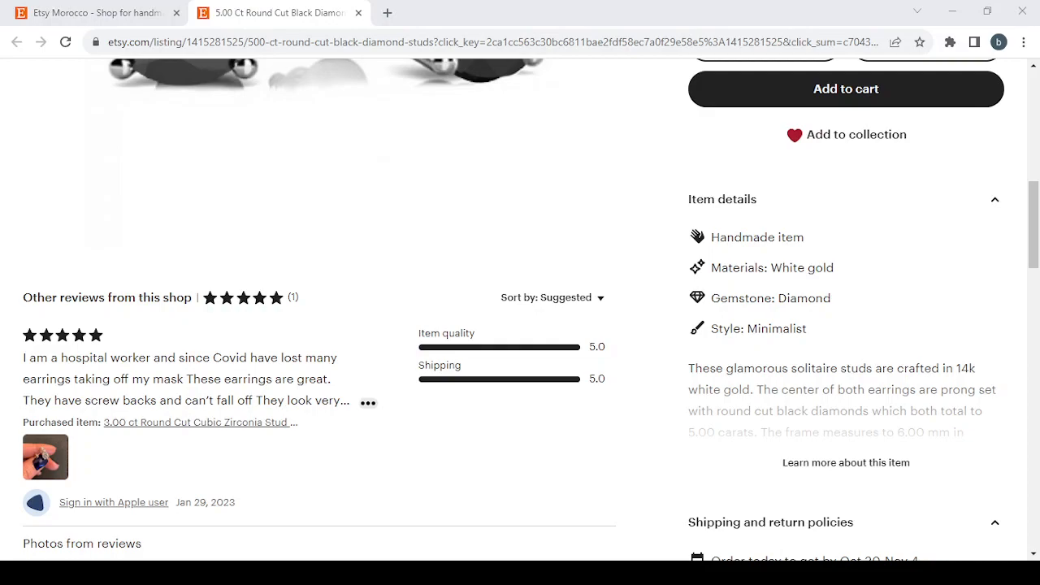
scroll(870, 426, "down", 1)
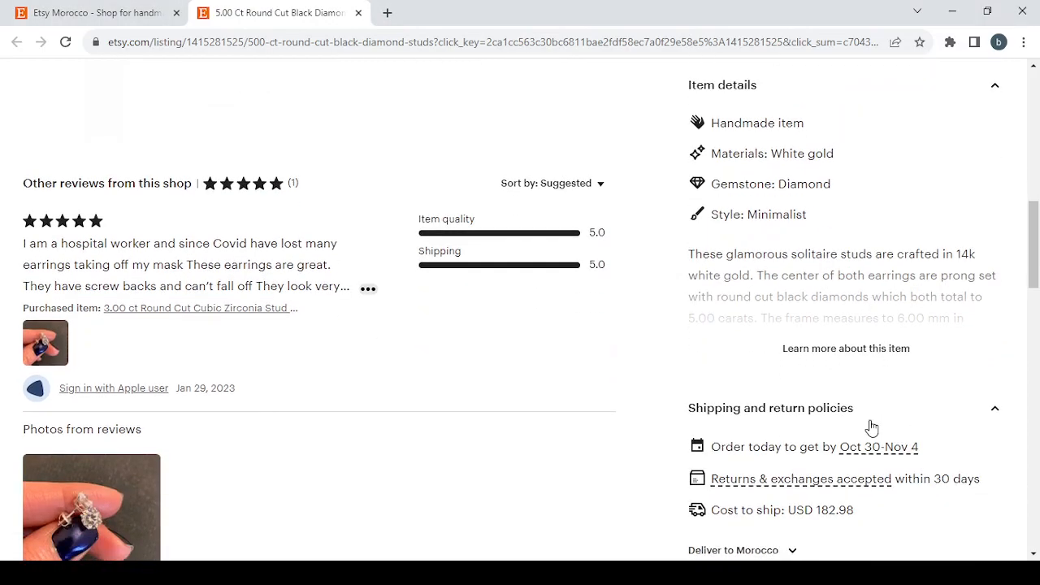
scroll(869, 389, "down", 1)
mouse_move(874, 367)
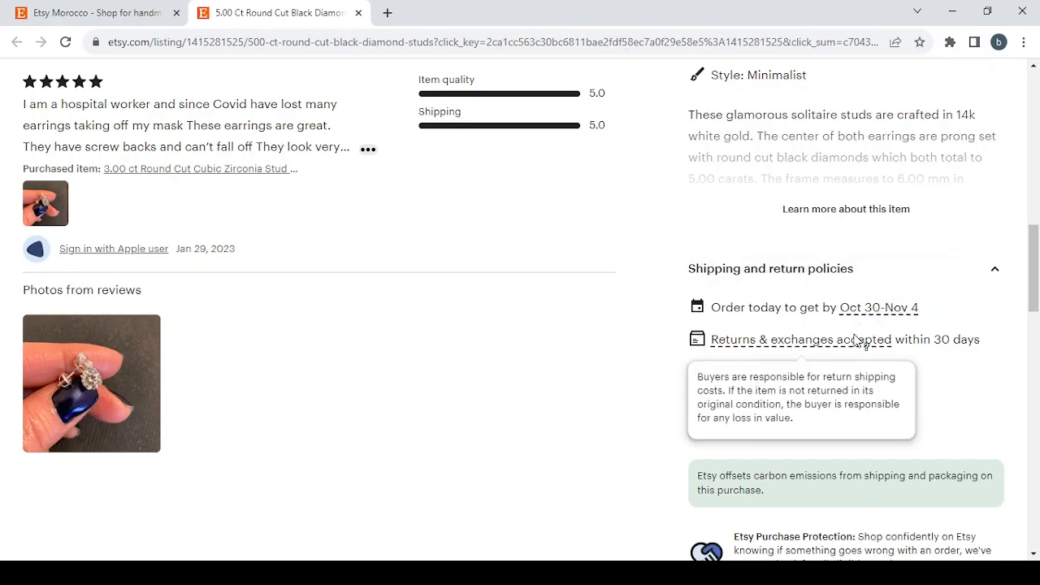
scroll(854, 339, "down", 6)
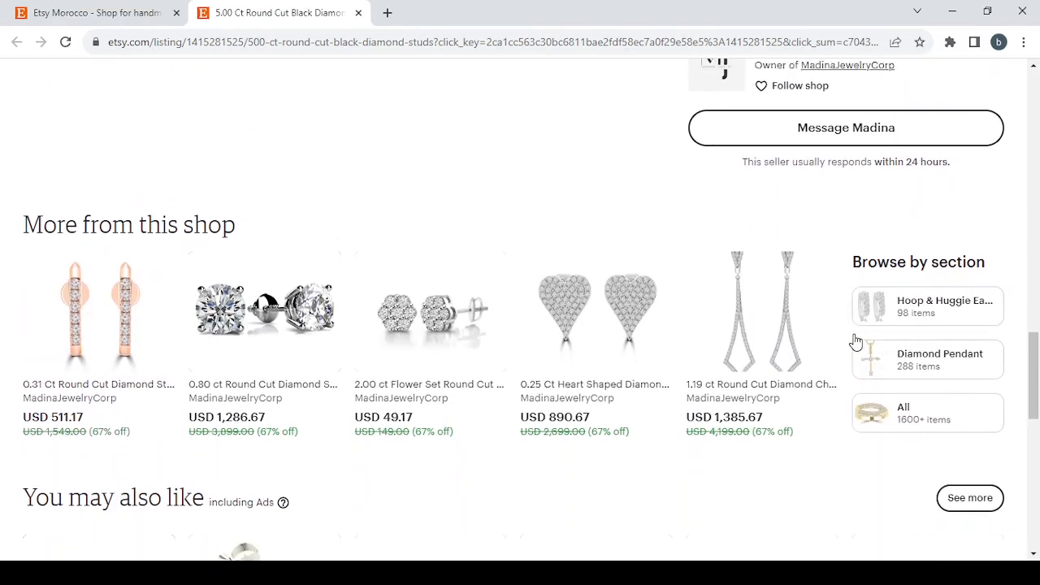
scroll(854, 340, "up", 20)
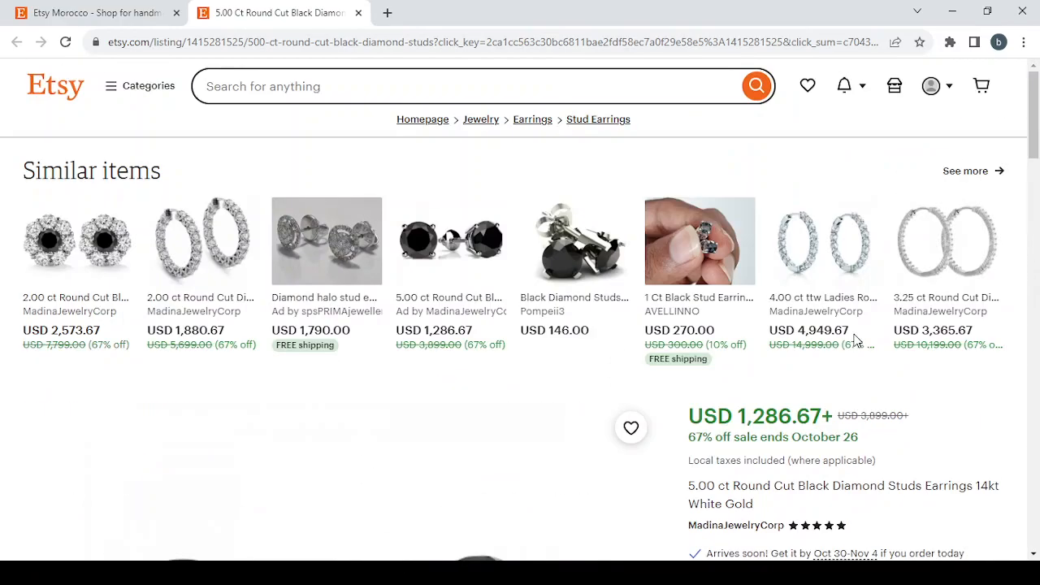
Step: Close the earrings listing and open Shop Manager from the homepage
left_click(358, 12)
scroll(807, 272, "up", 2)
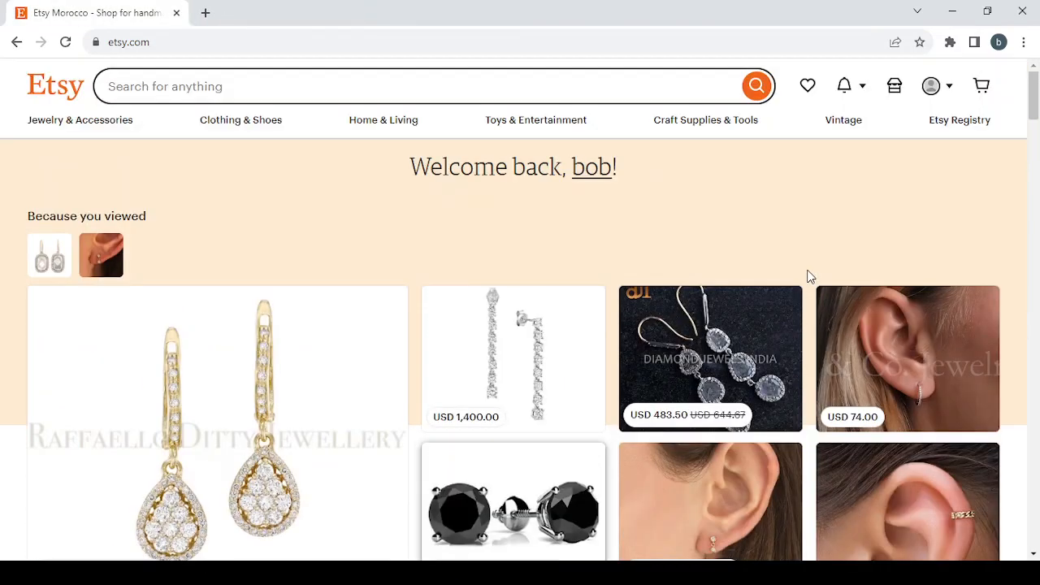
left_click(891, 90)
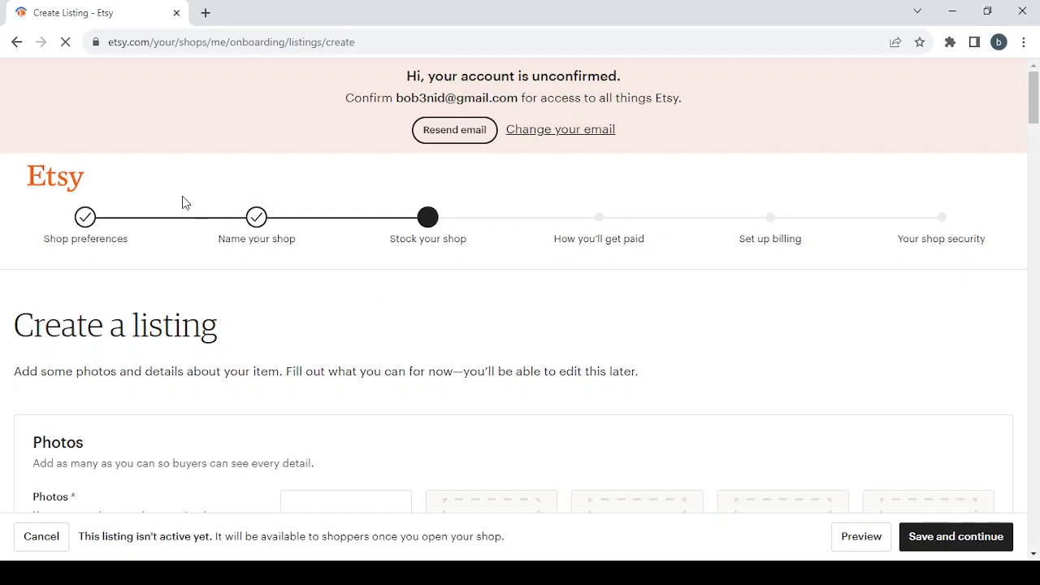
Step: Return to the shop preferences stage, set the shop currency to United States Dollar, and save to continue
left_click(88, 219)
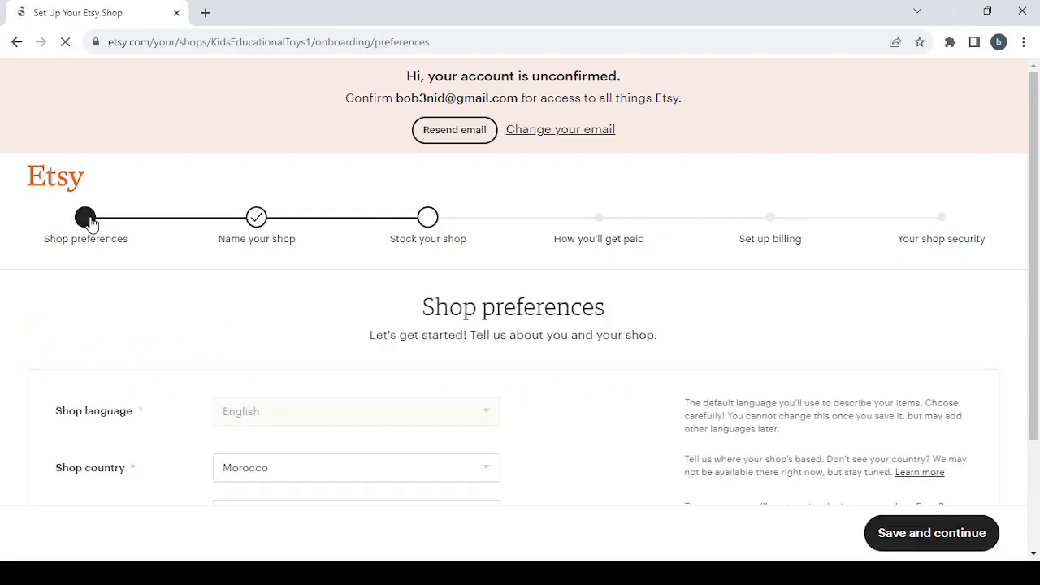
scroll(363, 332, "down", 3)
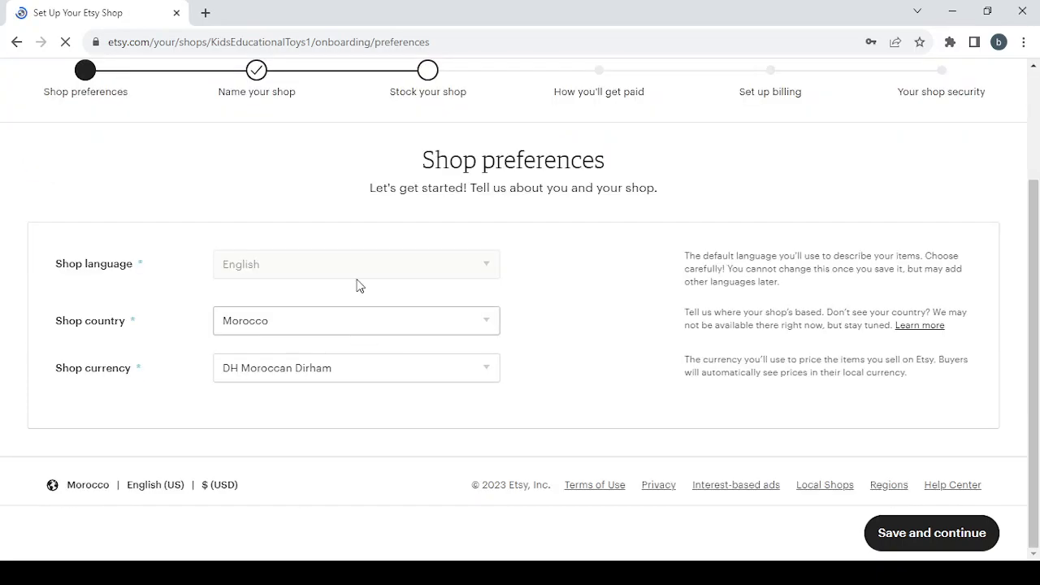
left_click(352, 369)
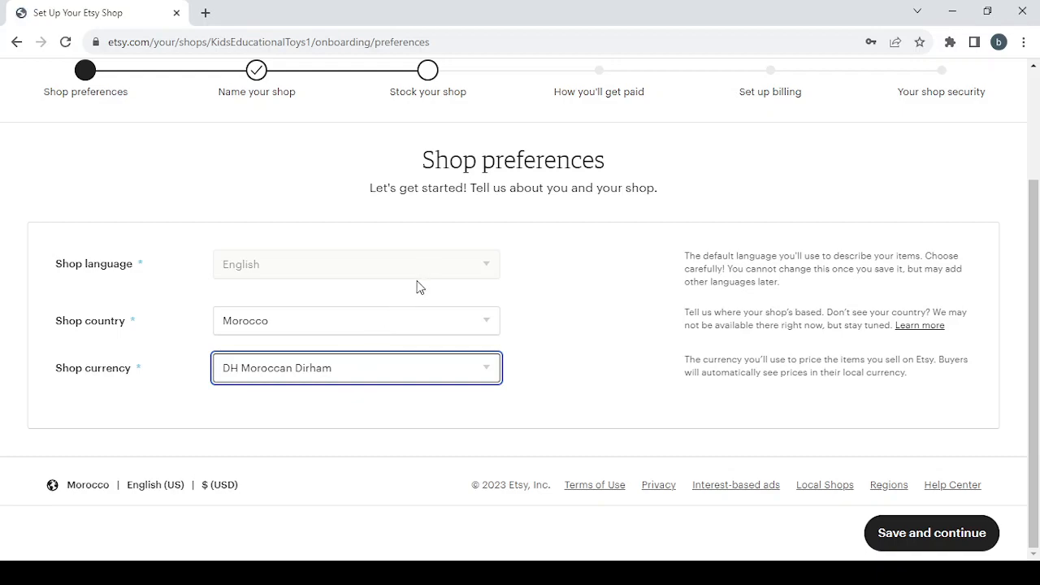
left_click(423, 104)
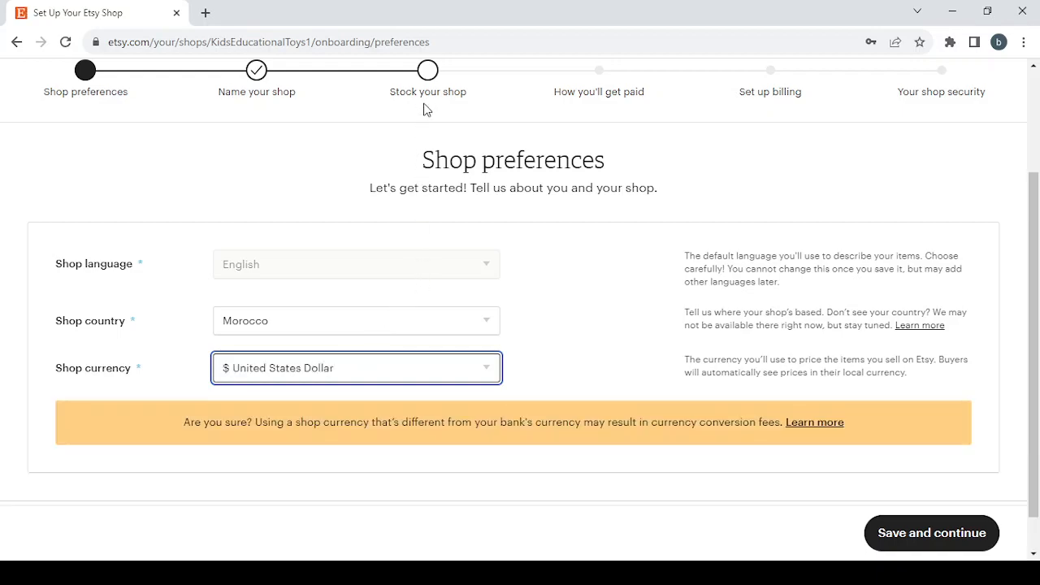
left_click(979, 532)
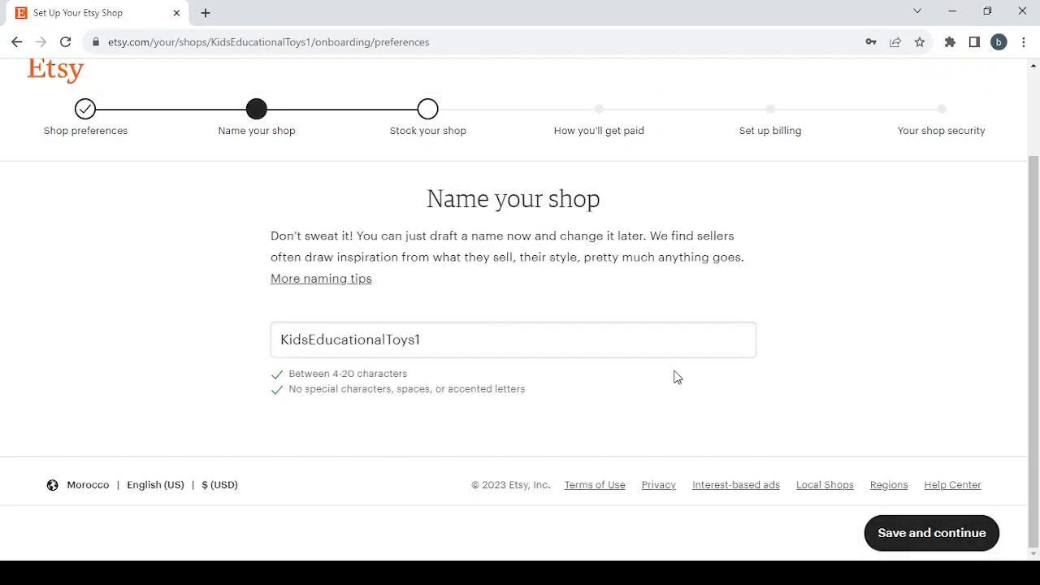
Step: Replace the existing shop name with "Personalized Wedding Gifts"
left_click(435, 337)
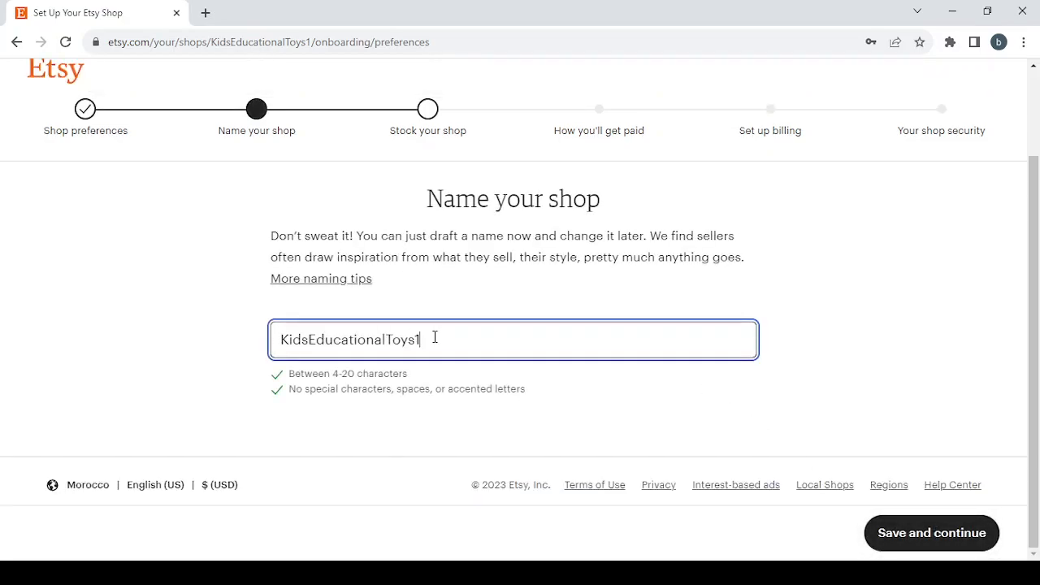
left_click_drag(435, 337, 148, 341)
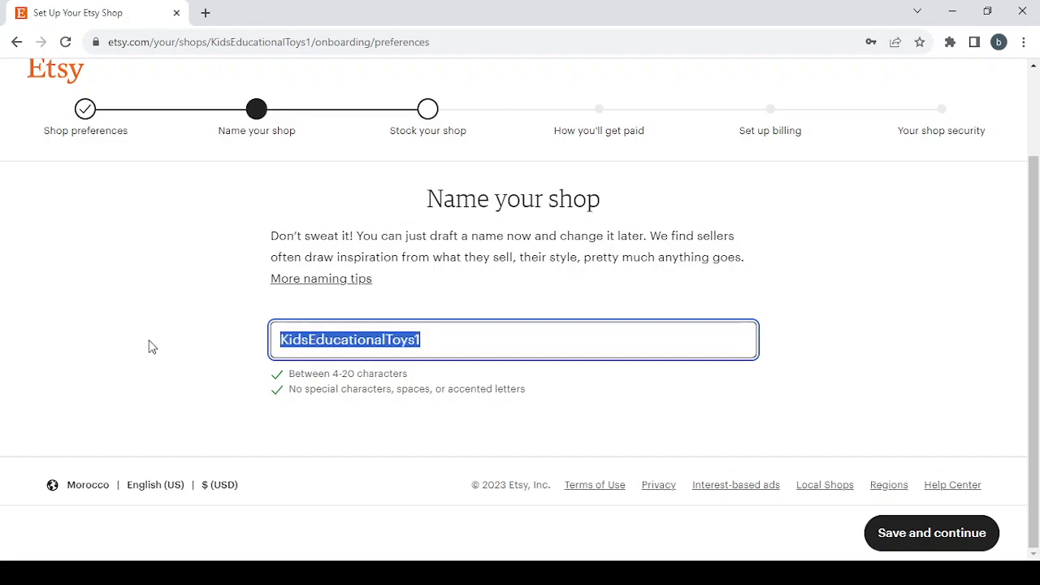
type("Personalized Wedding Gifts")
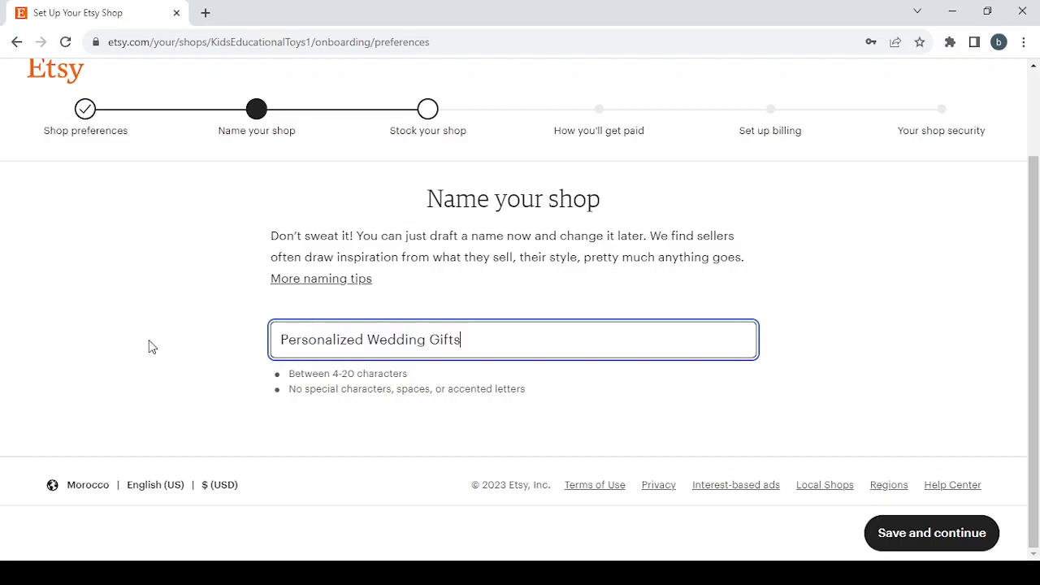
Step: Remove the spaces and the final "s" from the shop name so it reads "PersonalizedWeddingGift"
left_click(367, 339)
key("BackSpace")
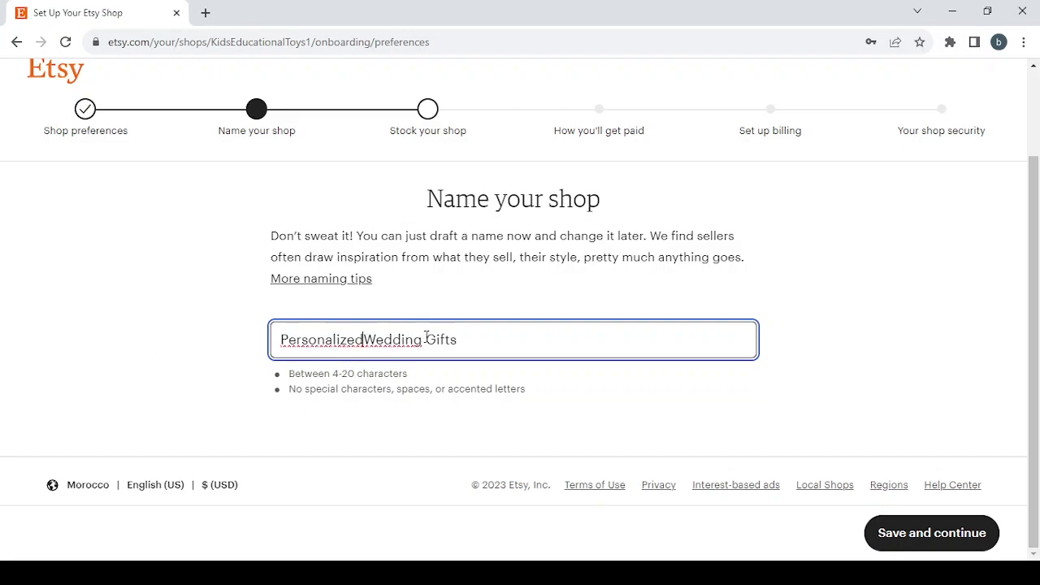
left_click(431, 342)
key("BackSpace")
left_click(455, 338)
key("BackSpace")
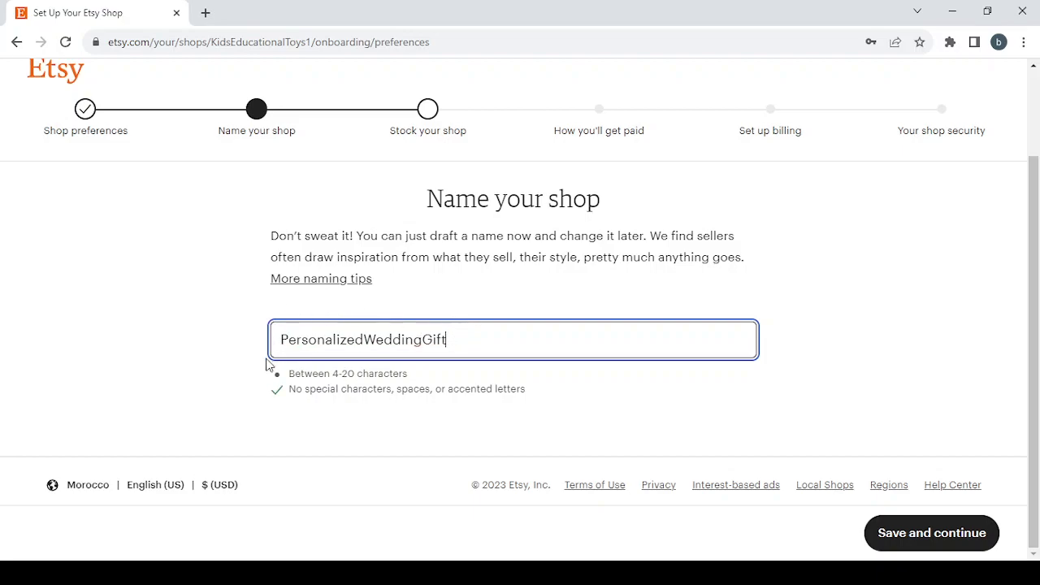
Step: Delete "ing" from the shop name so it reads "PersonalizedWeddGift"
left_click(419, 338)
key("BackSpace")
left_click_drag(414, 339, 401, 339)
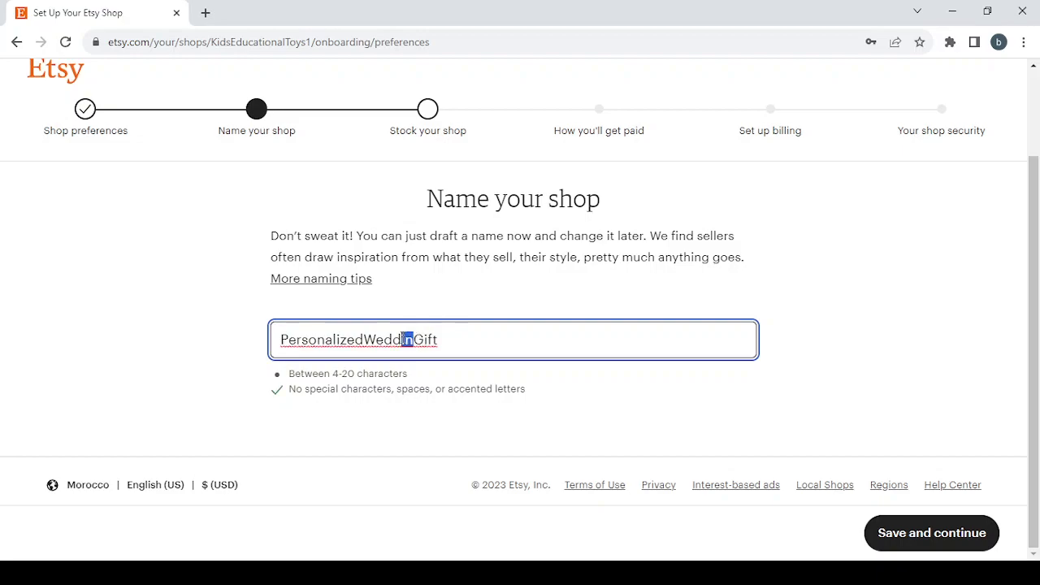
left_click(413, 339)
key("shift+Left")
key("BackSpace")
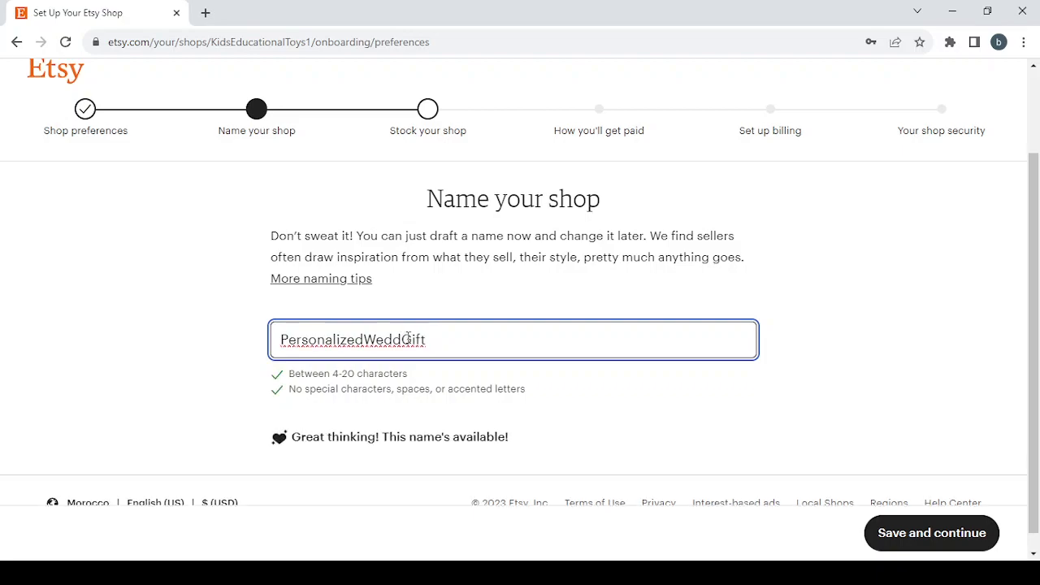
Step: Try inserting an "i" or an apostrophe between "Wedd" and "Gift" in the shop name, and remove each extra character again
type("i")
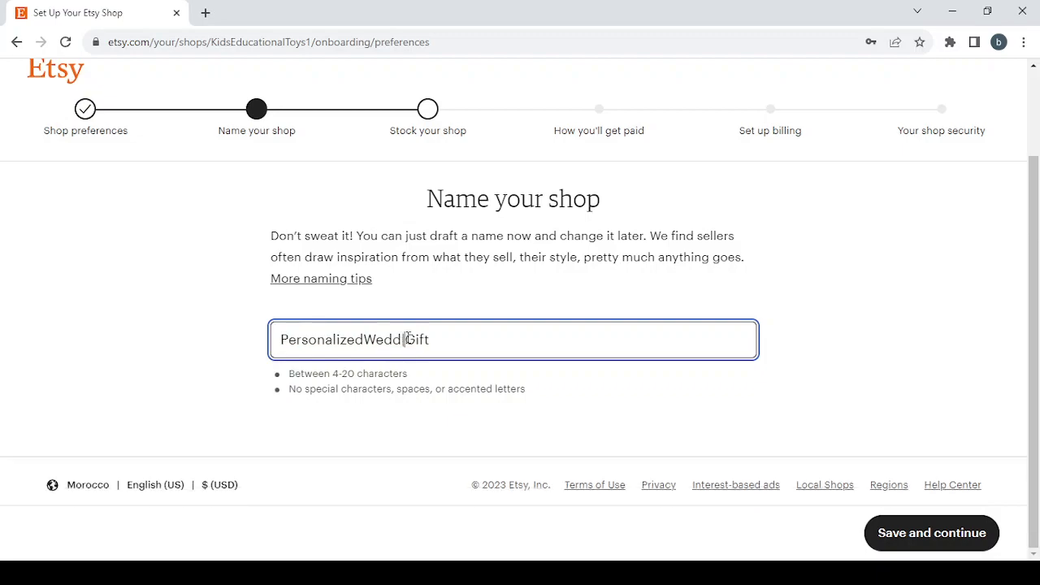
key("BackSpace")
type("i")
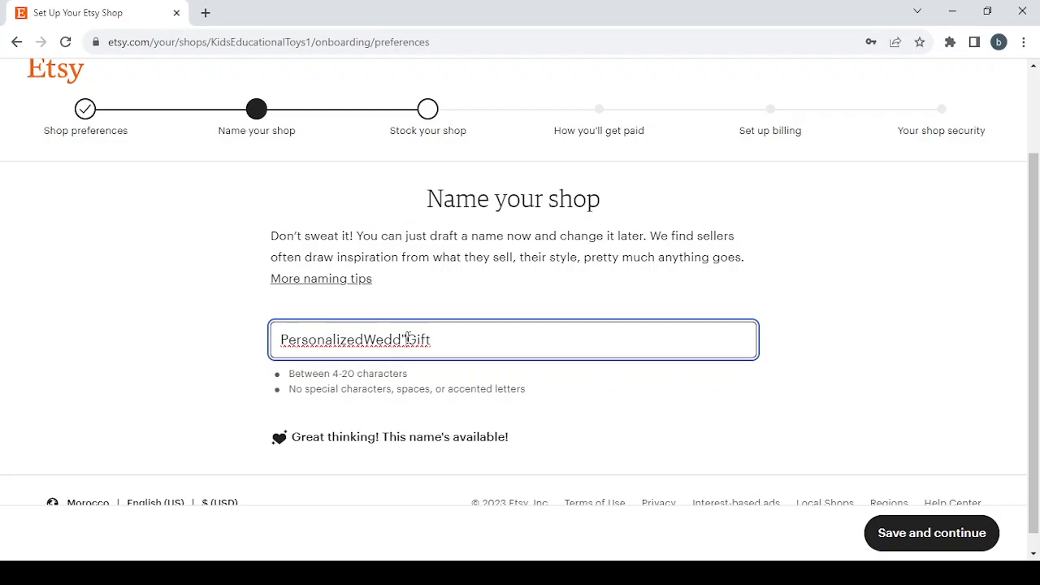
key("BackSpace")
type("'")
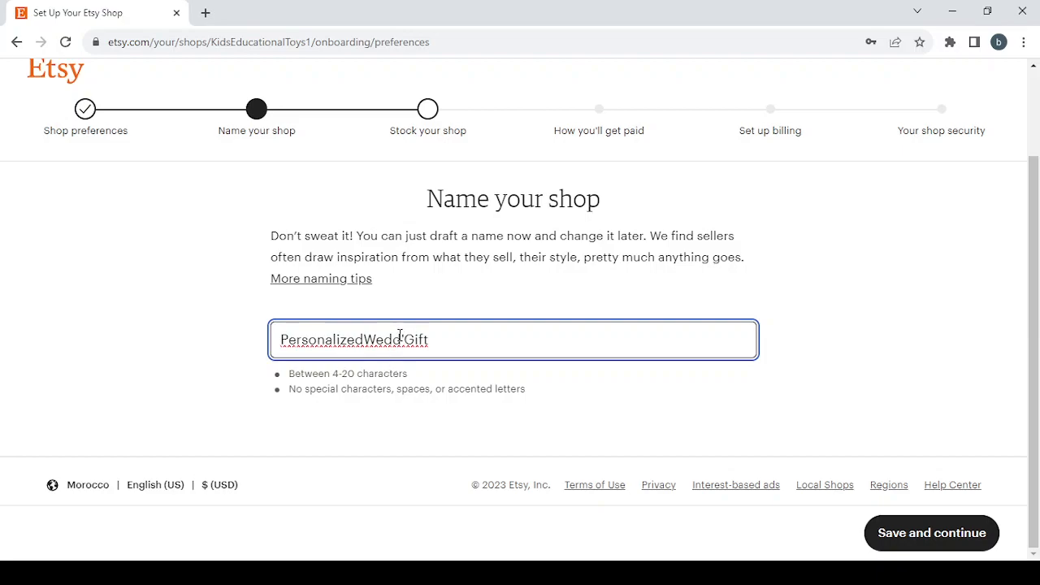
key("BackSpace")
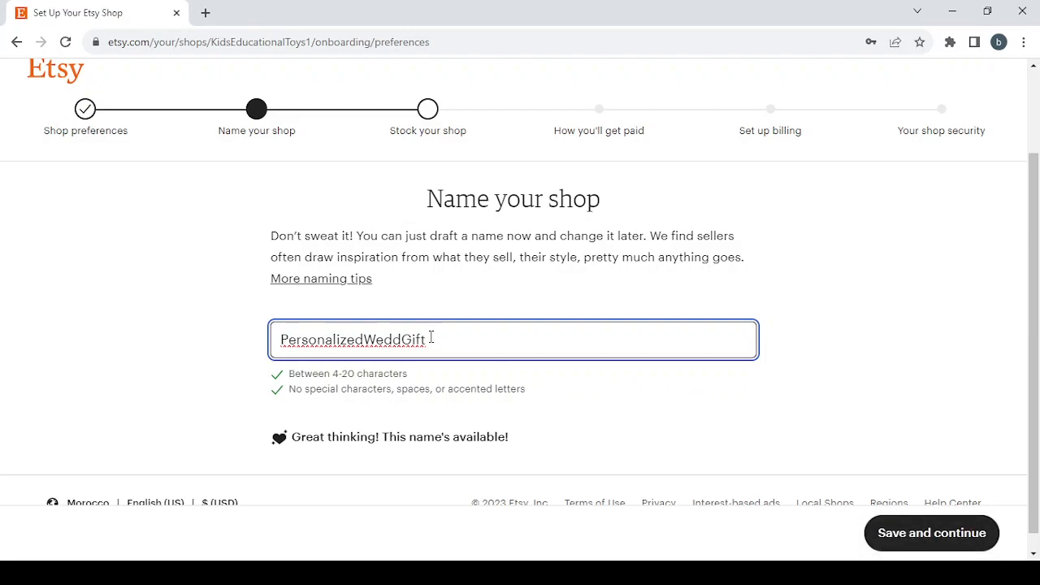
type("i")
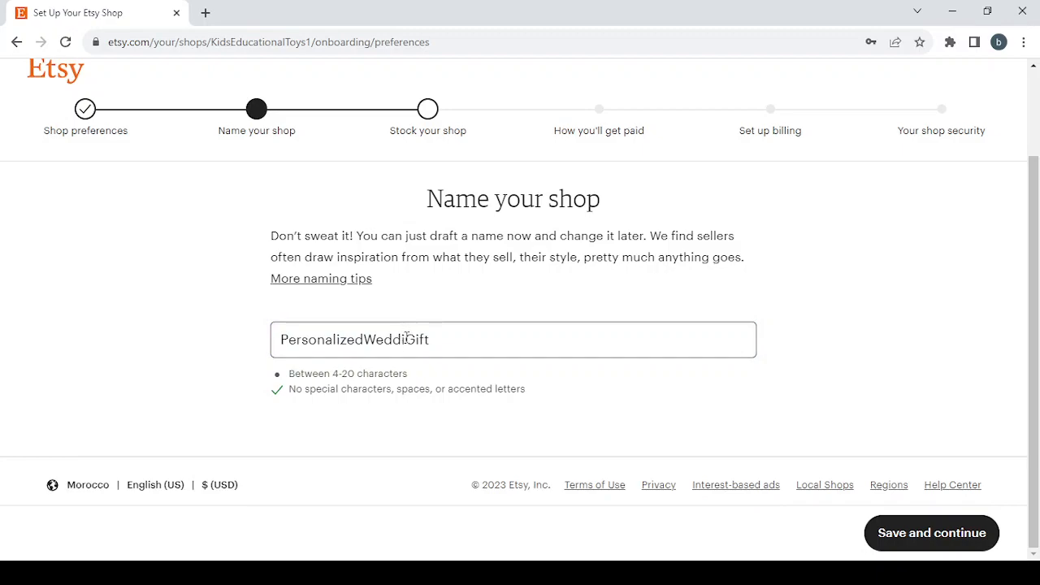
left_click_drag(404, 339, 476, 341)
left_click(476, 341)
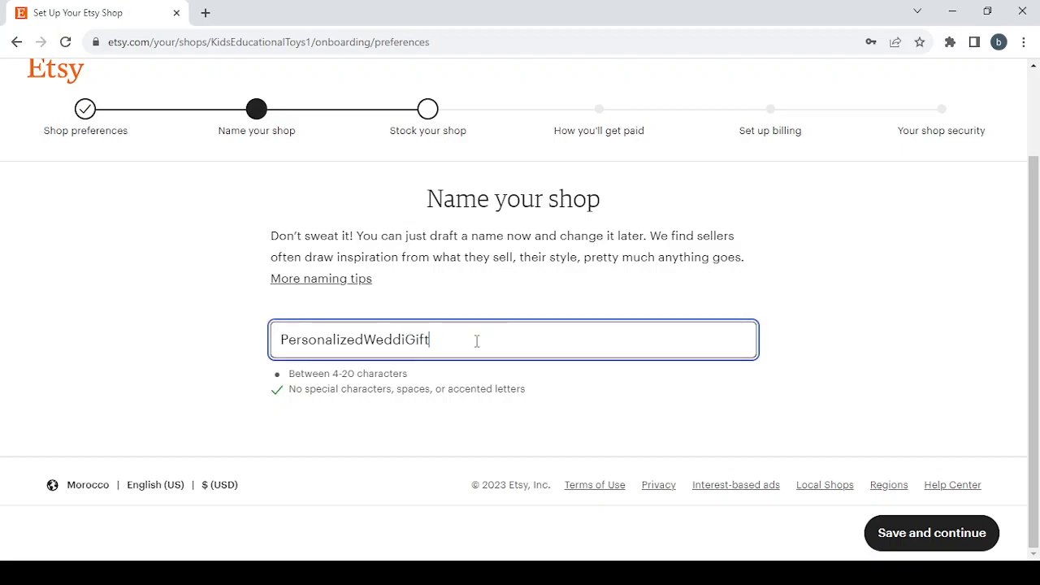
left_click(404, 341)
key("BackSpace")
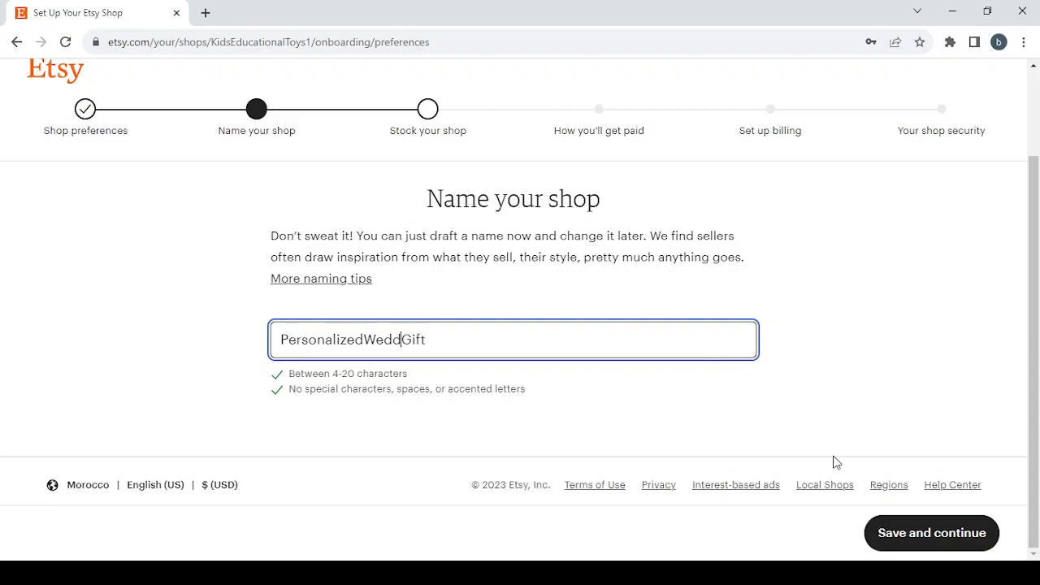
Step: Save the shop name and try to save the still-empty listing
left_click(916, 540)
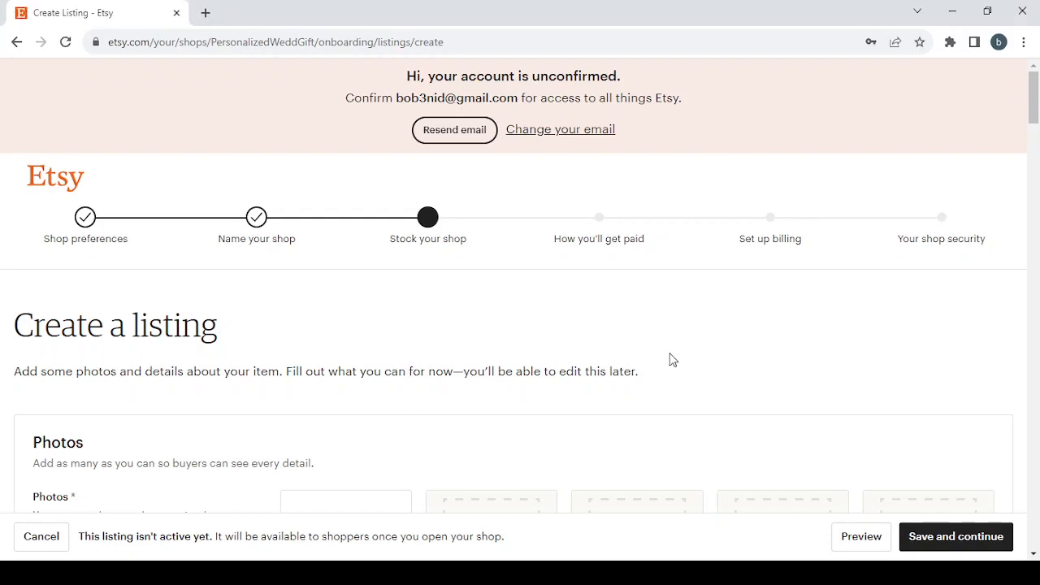
scroll(669, 353, "down", 2)
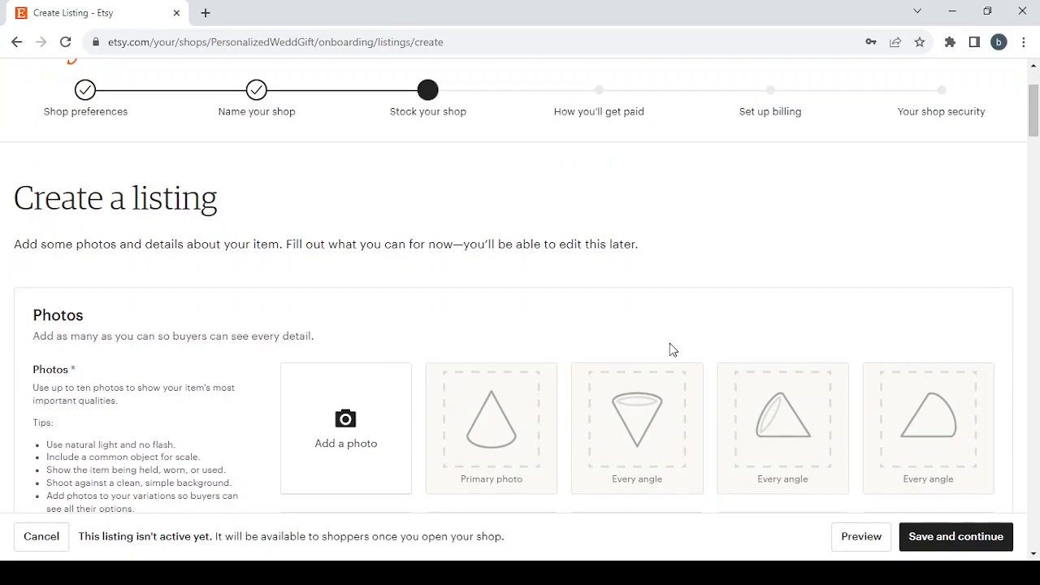
scroll(670, 343, "down", 1)
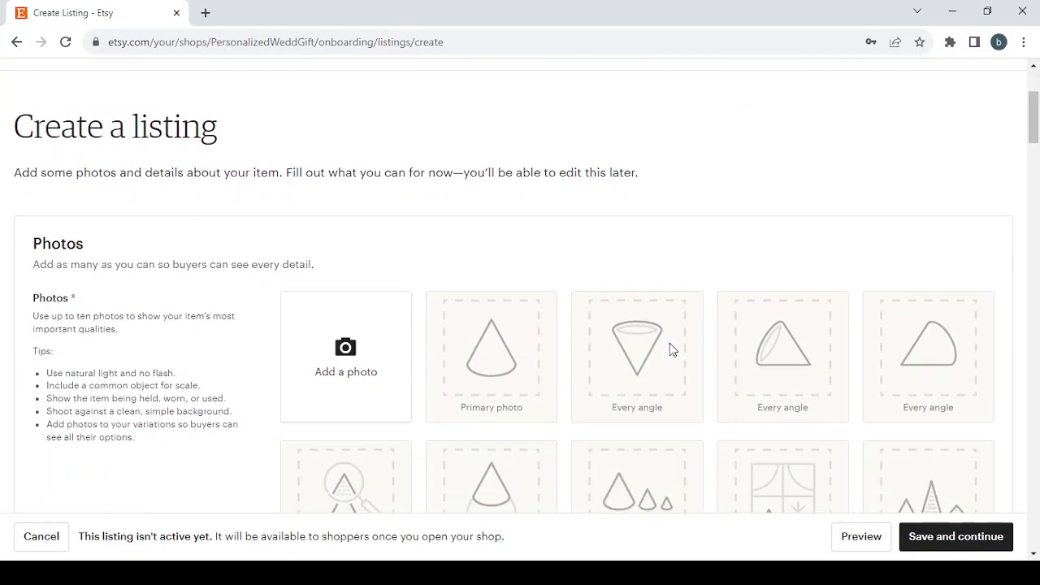
left_click(966, 534)
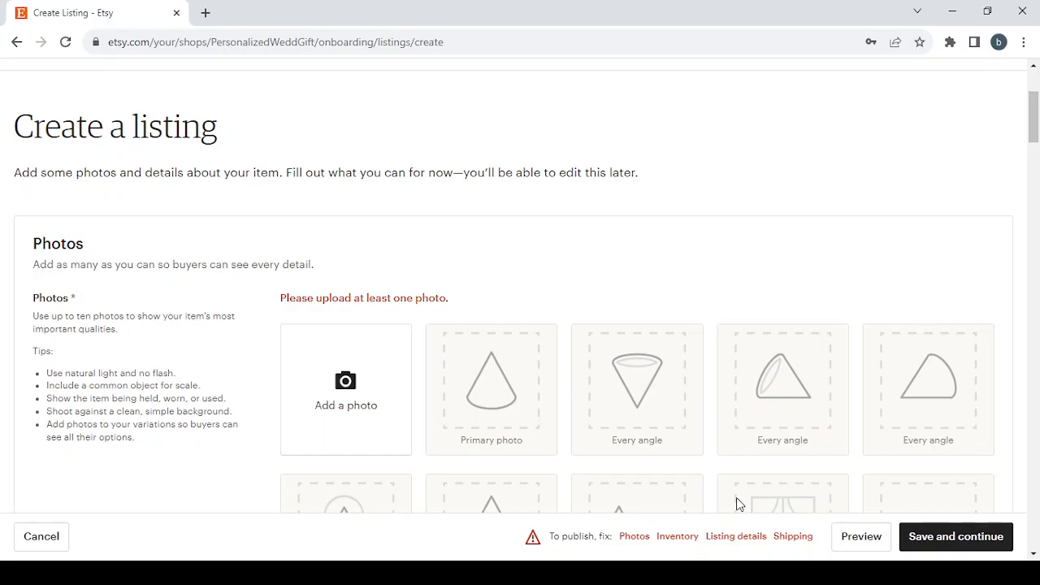
Step: Examine the listing's flagged photo, inventory, listing details and shipping sections, and return to the photo requirements
left_click(638, 537)
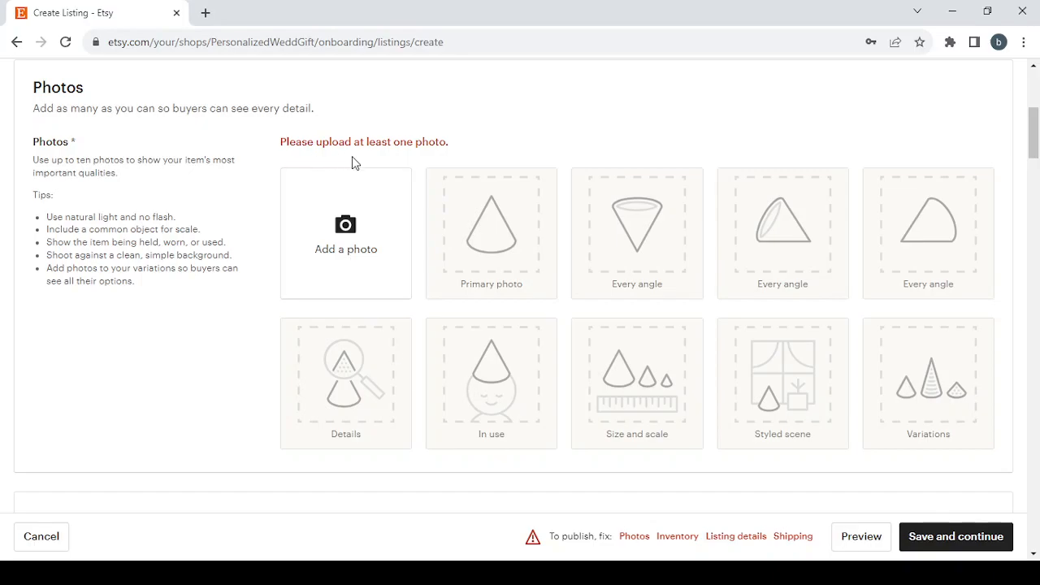
left_click(679, 539)
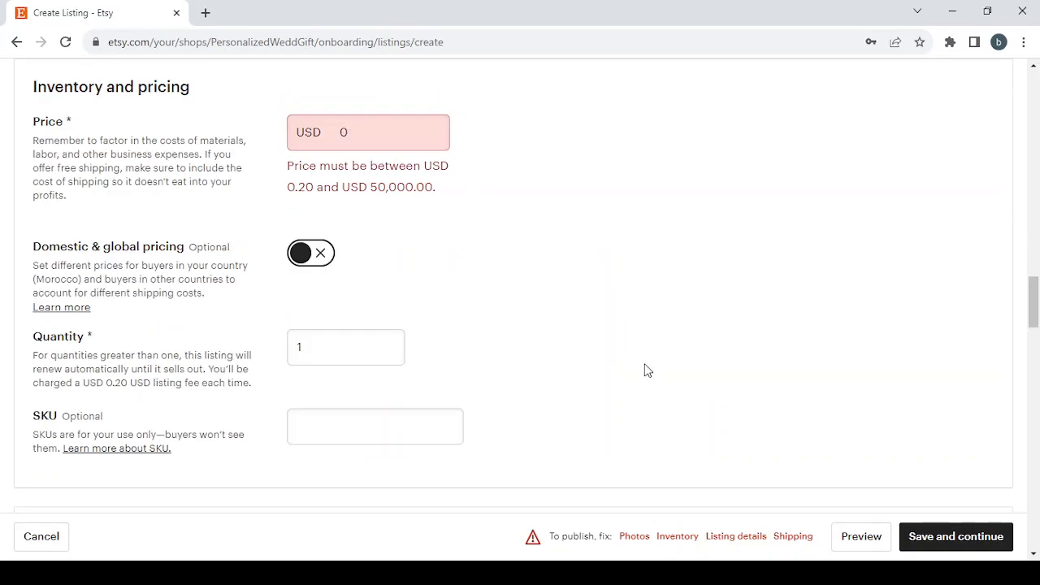
left_click(735, 536)
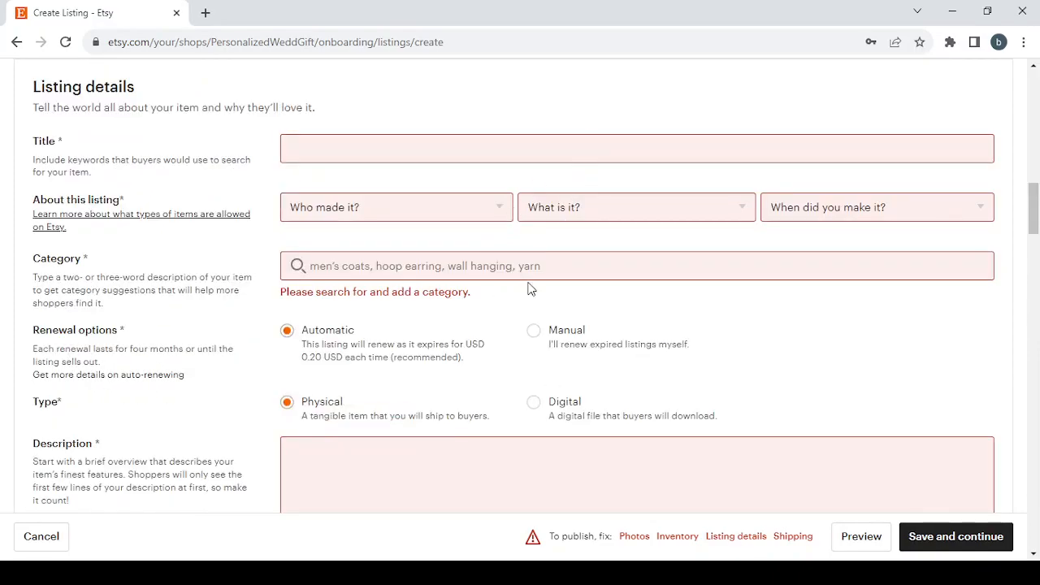
scroll(528, 290, "down", 1)
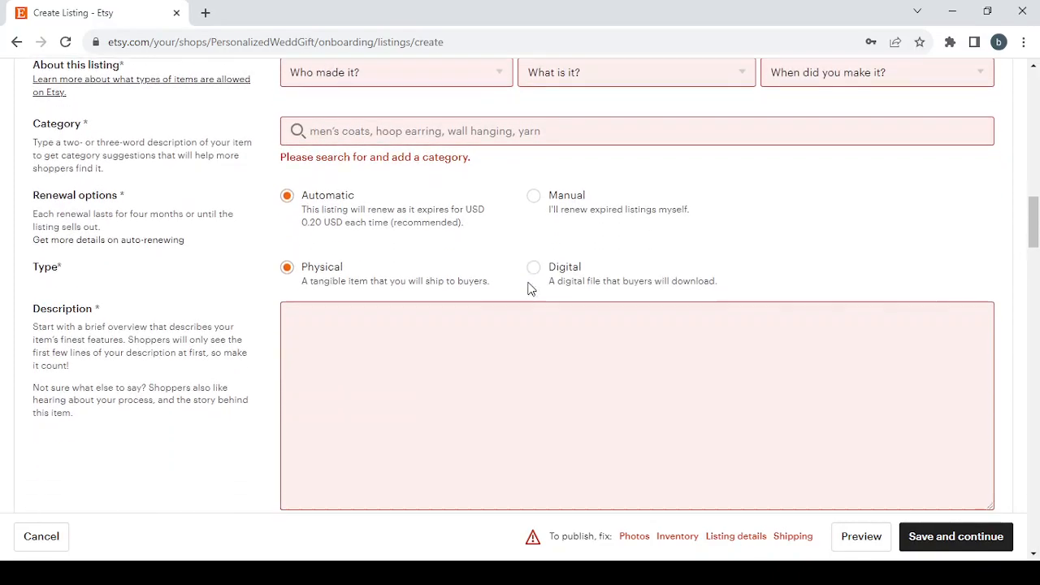
scroll(528, 290, "down", 1)
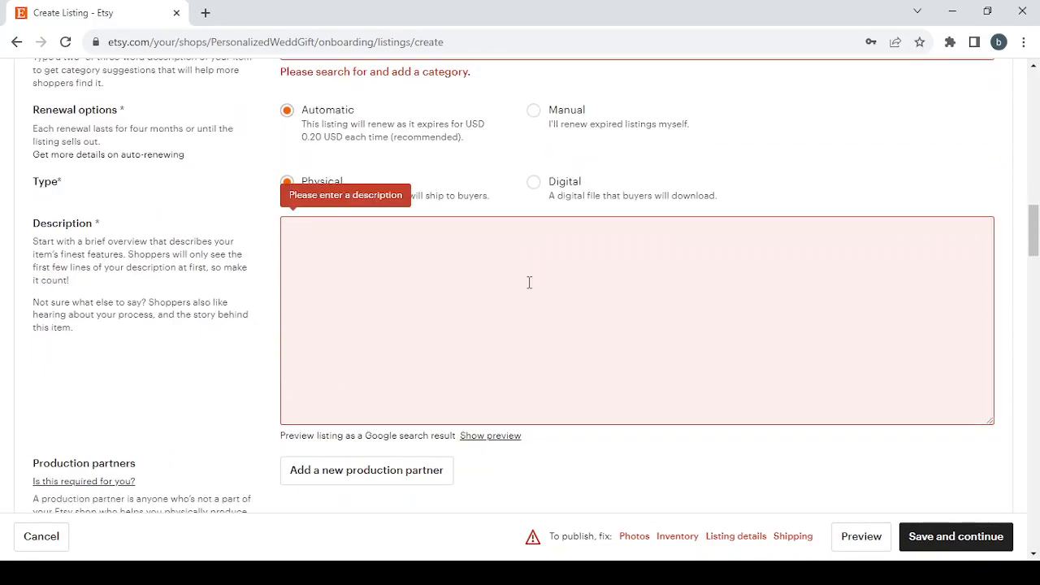
left_click(792, 539)
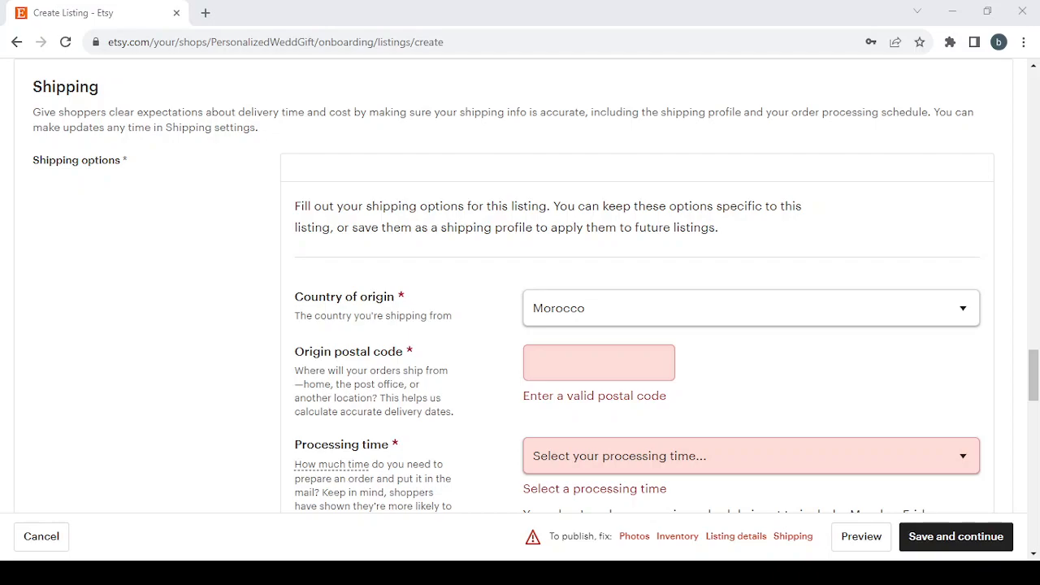
scroll(609, 317, "down", 2)
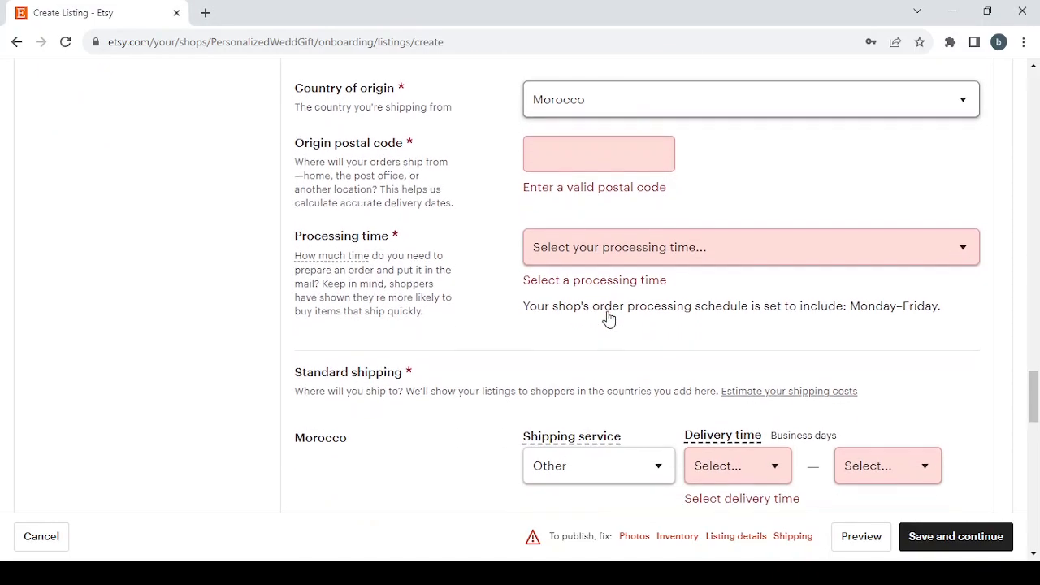
scroll(609, 317, "down", 4)
scroll(608, 318, "up", 6)
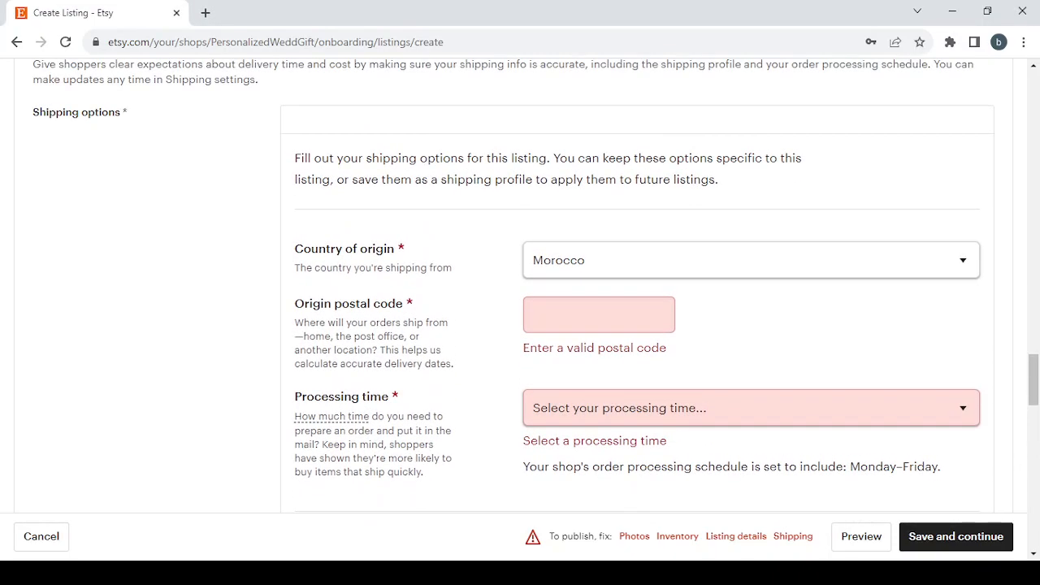
left_click(635, 539)
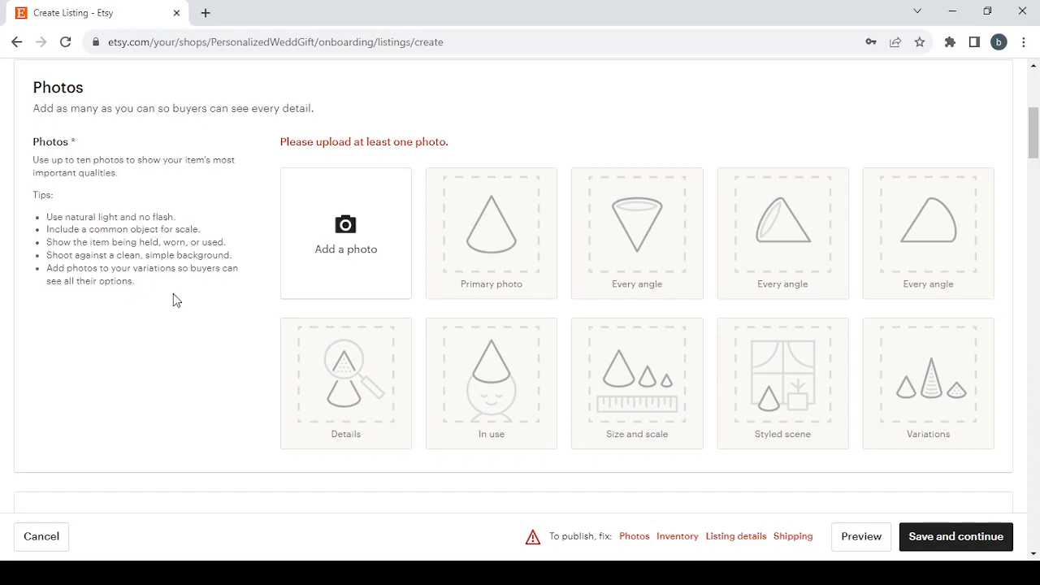
Step: Set the listing title to "Personalized Wedding Gifts"
scroll(268, 323, "down", 5)
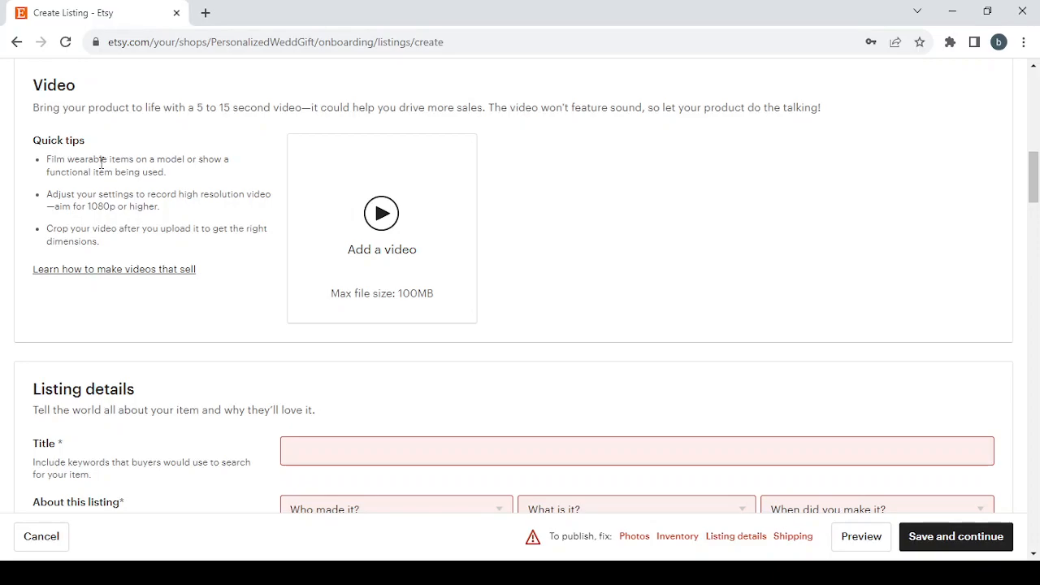
scroll(200, 164, "down", 1)
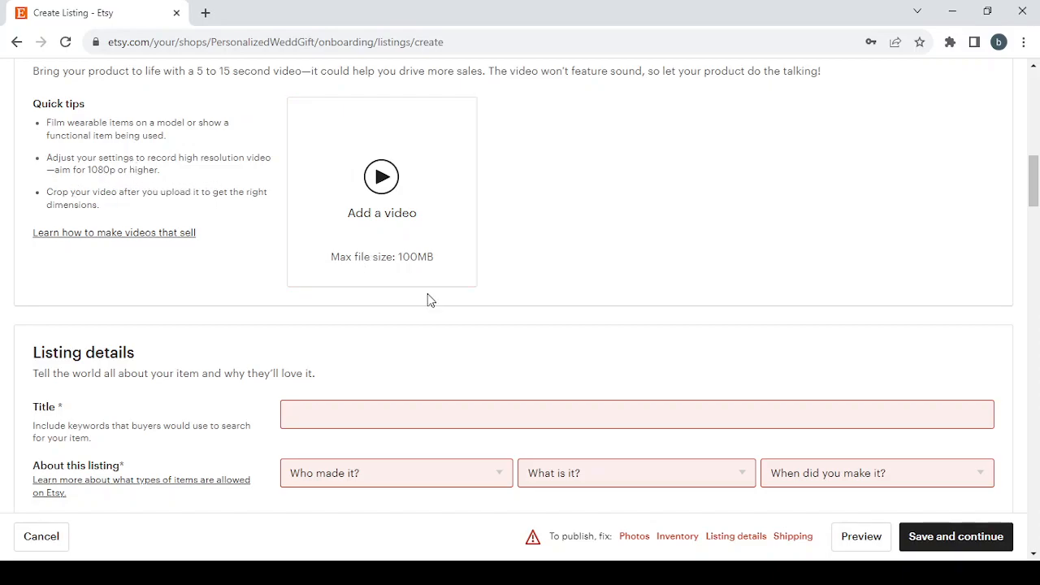
scroll(427, 300, "down", 1)
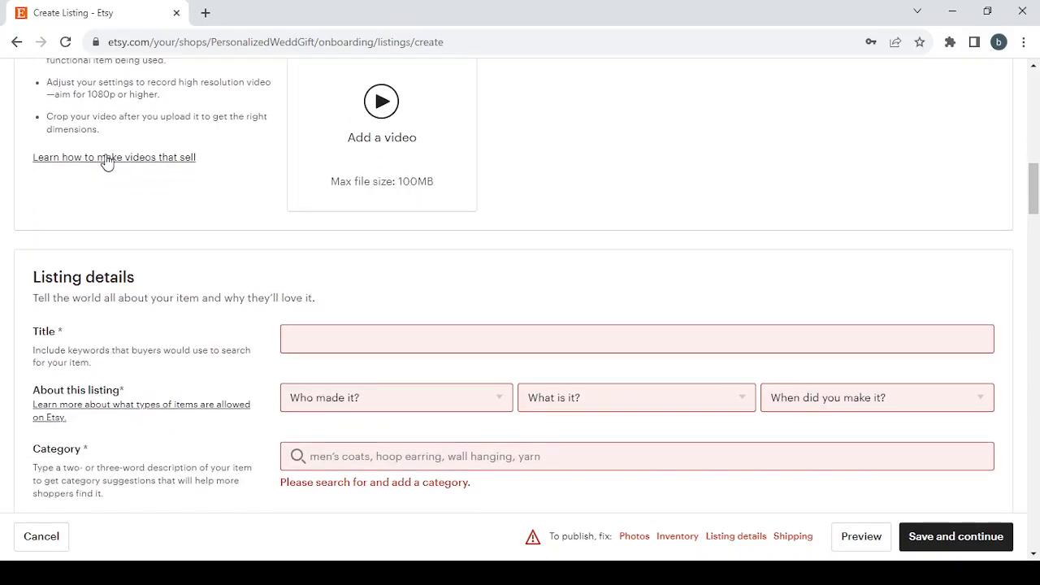
left_click(330, 339)
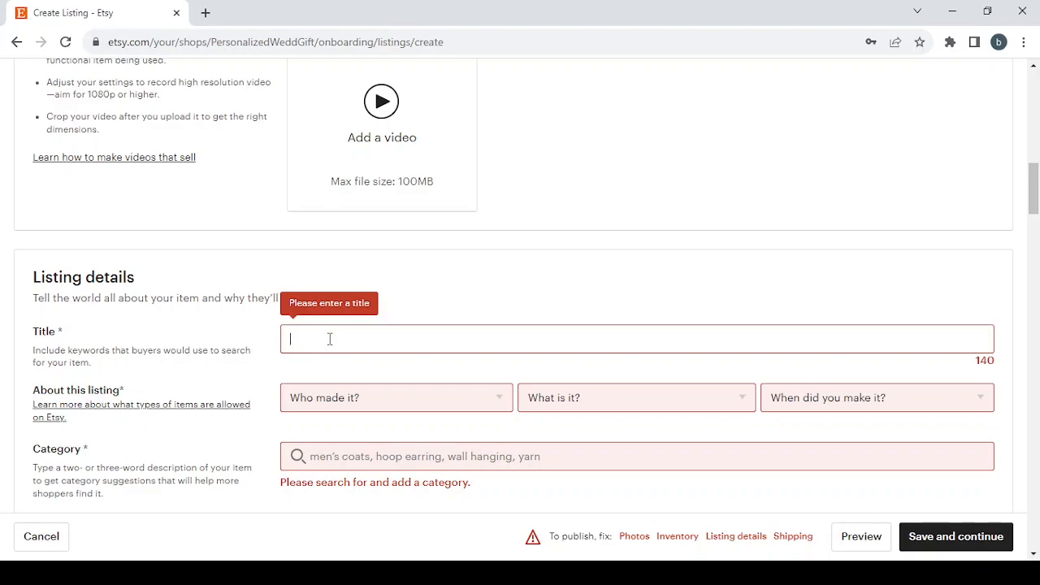
type("Personalized Wedding Gifts")
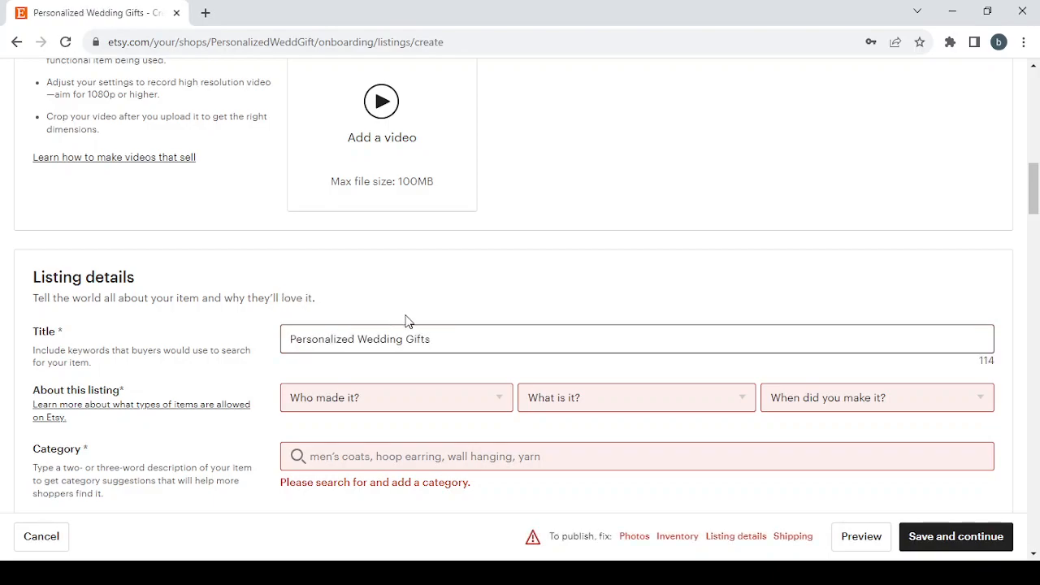
Step: Describe the listing's origin as made by "I did", "A finished product", and made in "2020 - 2023"
scroll(407, 320, "down", 2)
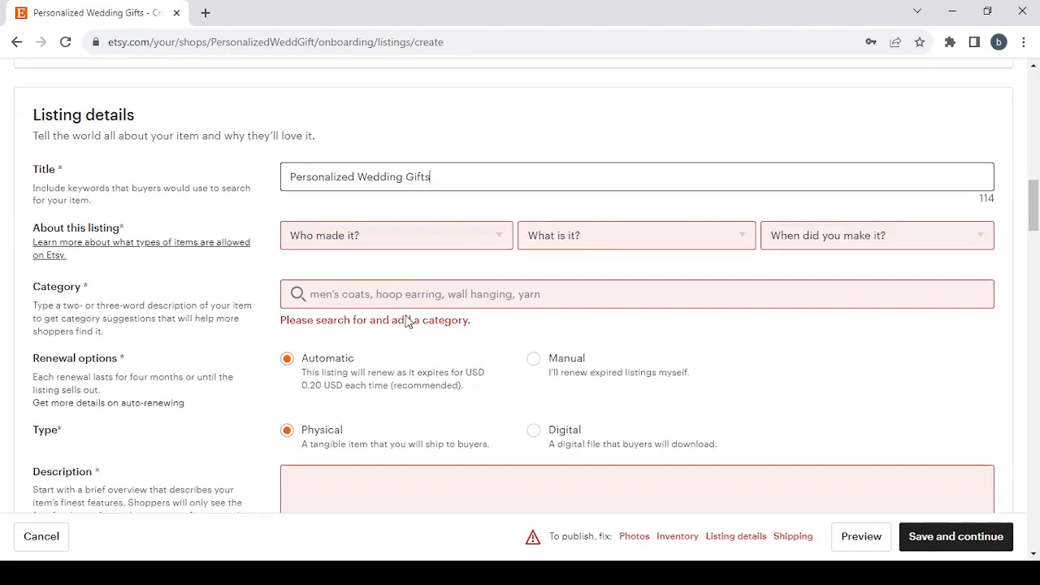
left_click(400, 240)
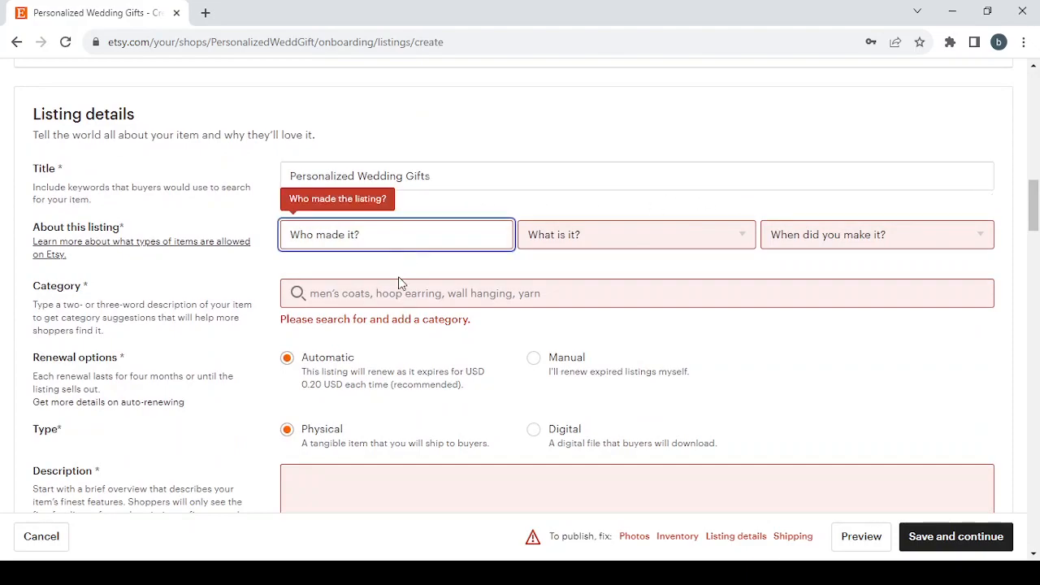
left_click(398, 281)
left_click(649, 234)
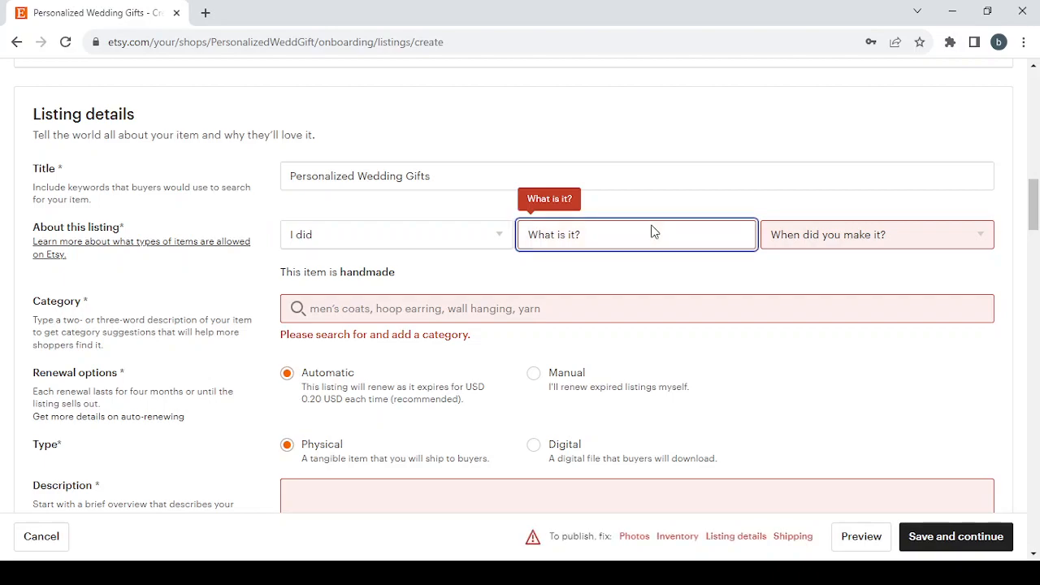
left_click(655, 284)
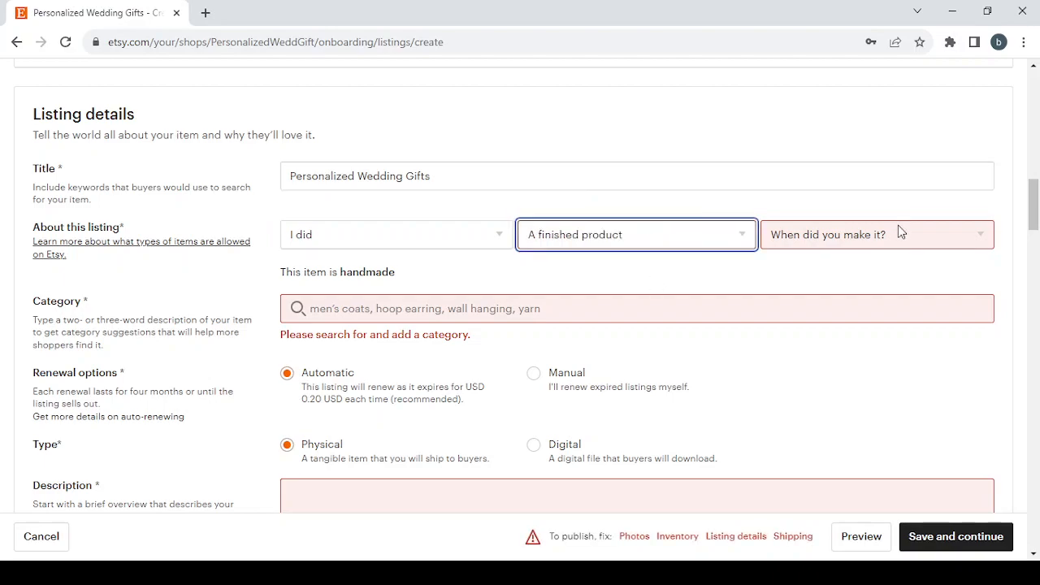
left_click(894, 234)
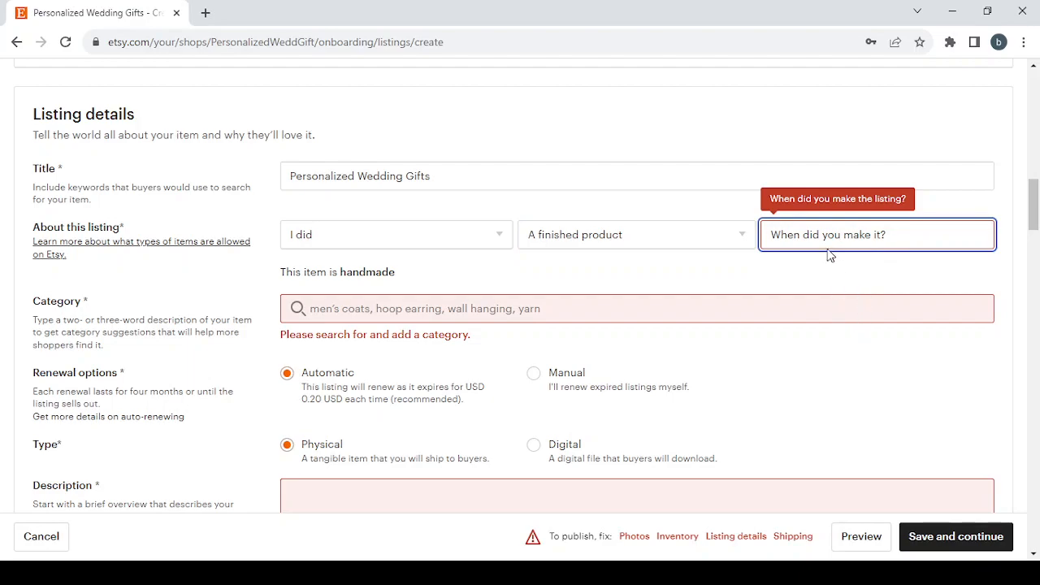
left_click(834, 313)
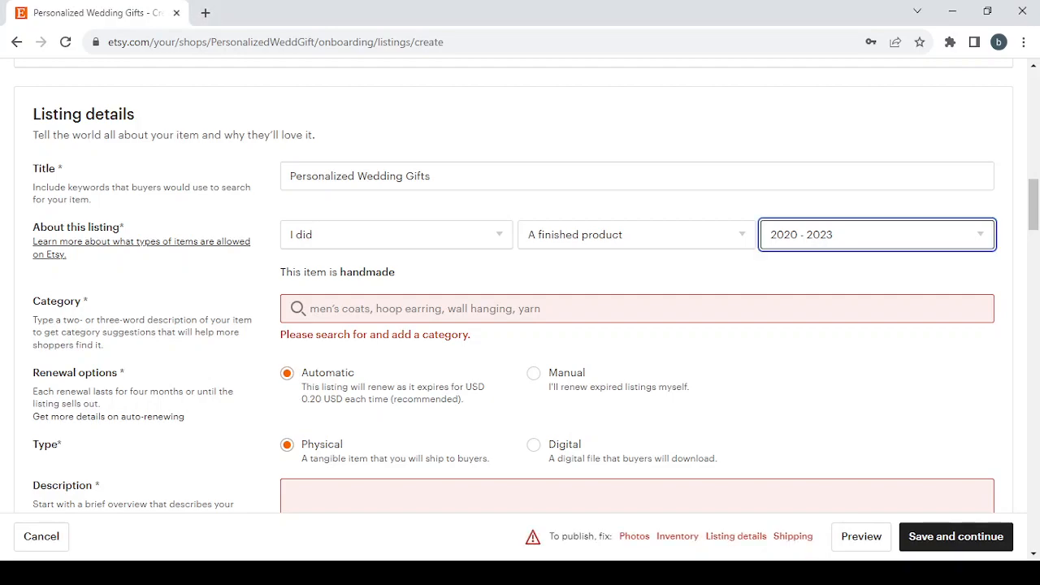
Step: Search the categories for "Personalized Wedding Gifts" and assign the listing to Gifts For The Couple under Weddings, Gifts & Mementos
left_click(442, 308)
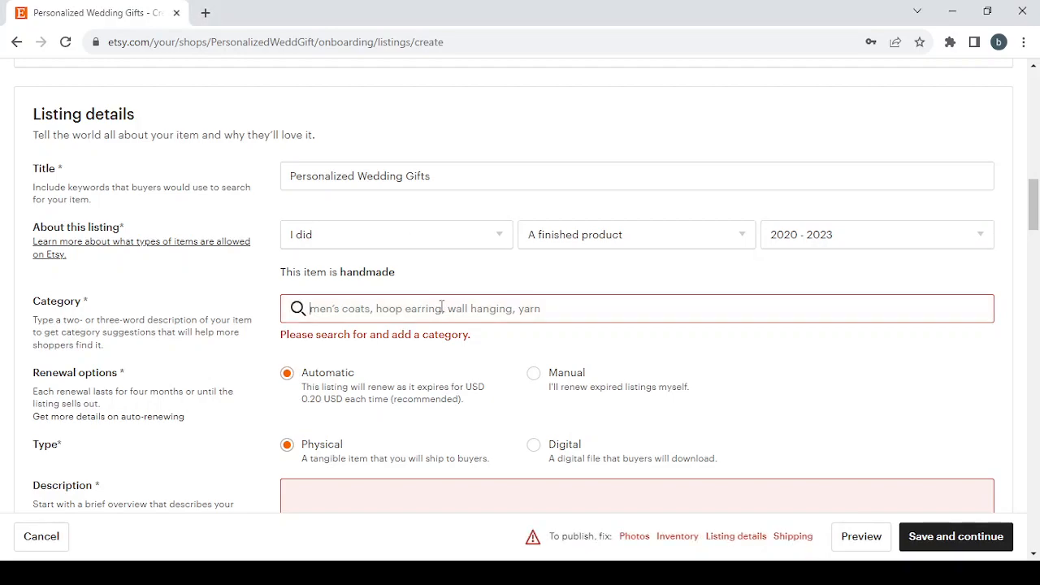
type("Personalized Wedding Gifts")
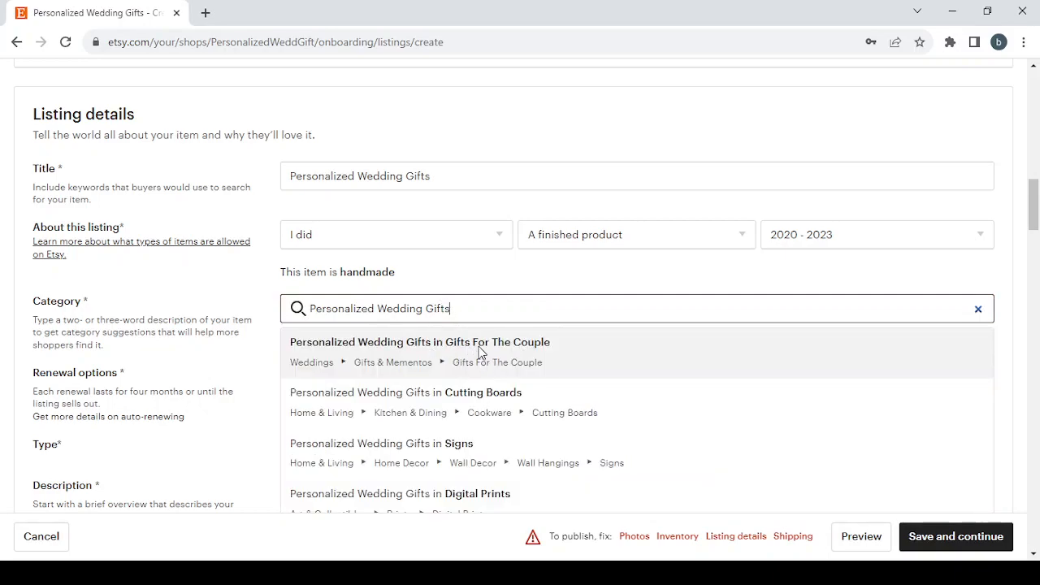
scroll(455, 350, "down", 3)
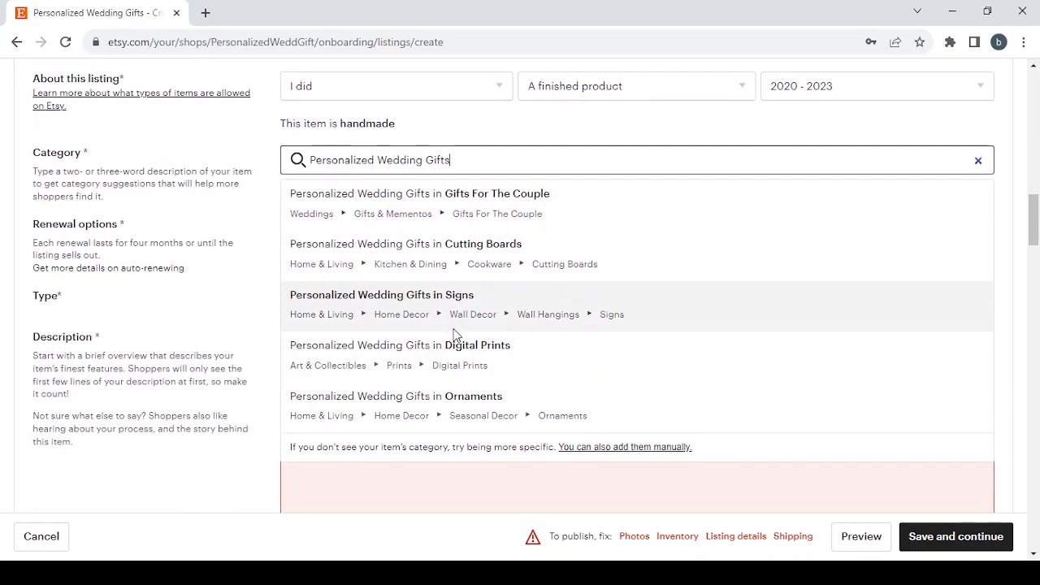
scroll(455, 333, "down", 1)
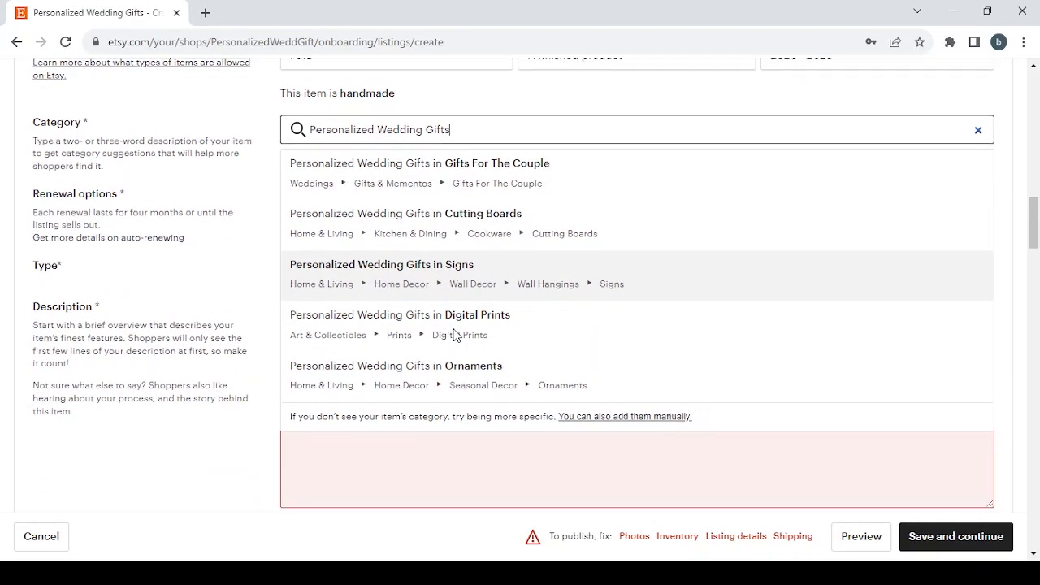
scroll(455, 334, "up", 2)
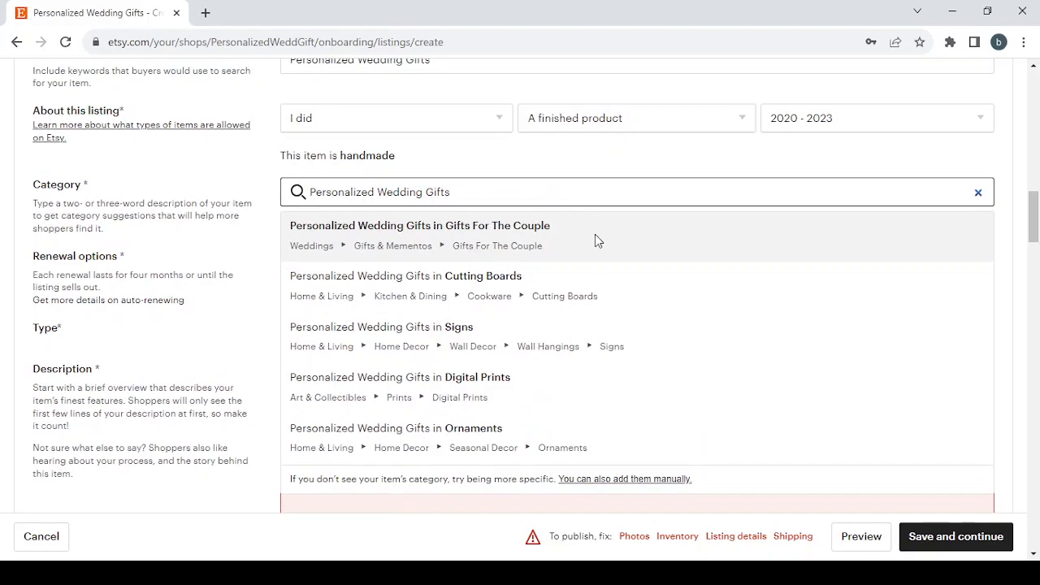
left_click(594, 240)
Step: Set the listing's occasion to Wedding, leaving the primary and secondary colors unselected
scroll(362, 322, "down", 2)
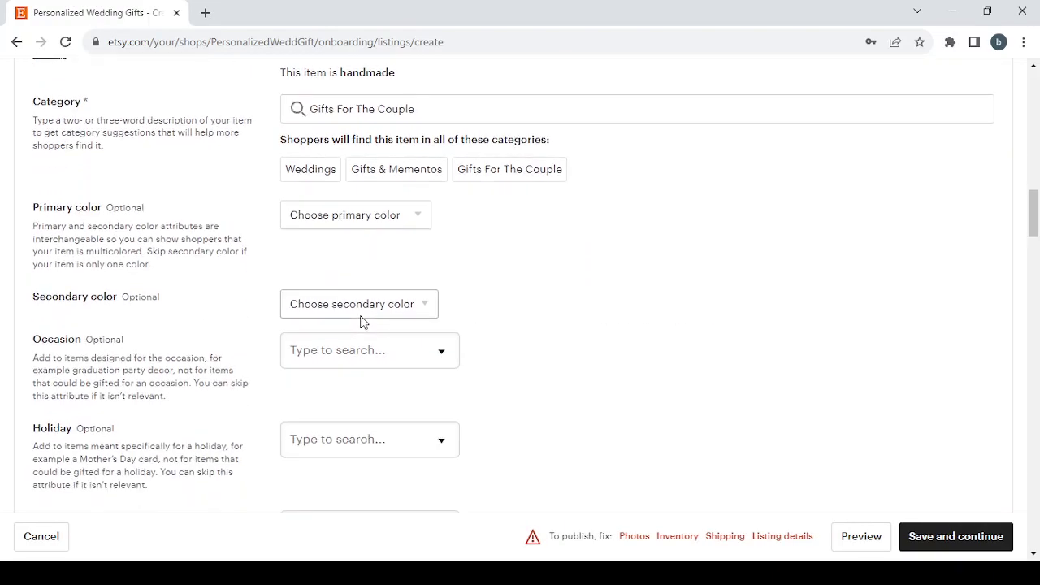
scroll(362, 323, "down", 3)
left_click(395, 75)
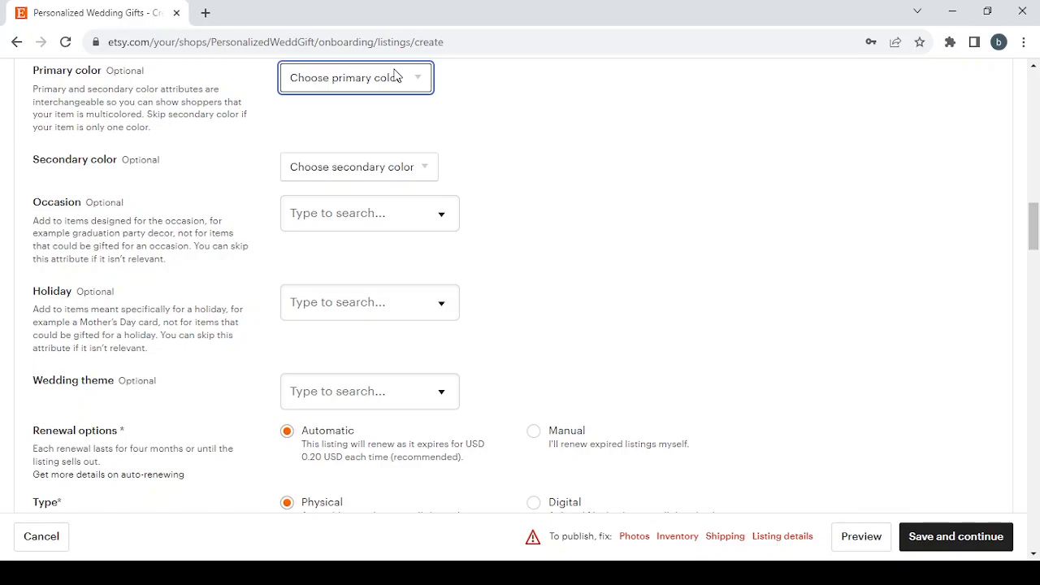
left_click(411, 166)
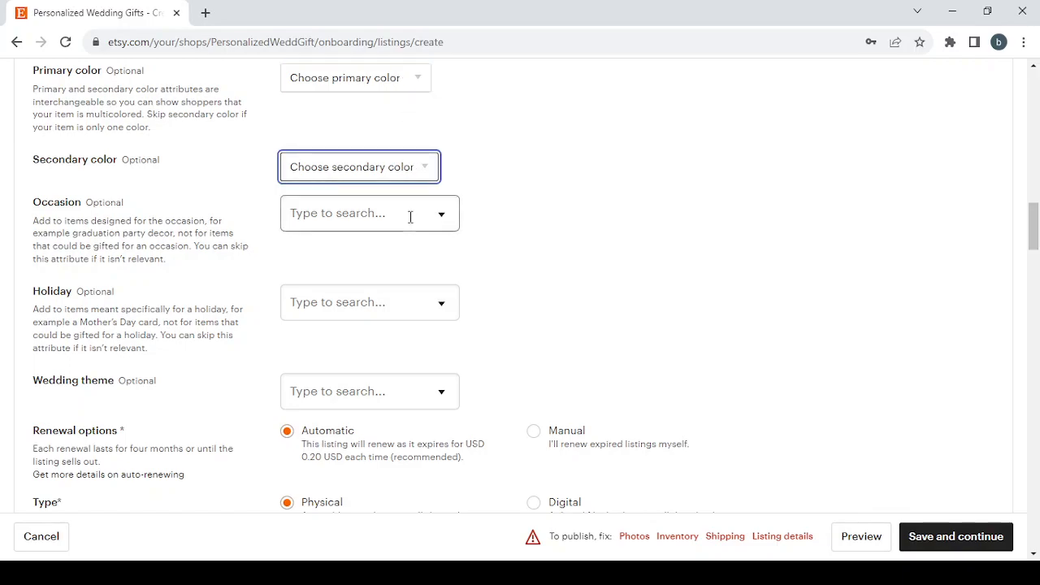
left_click(411, 214)
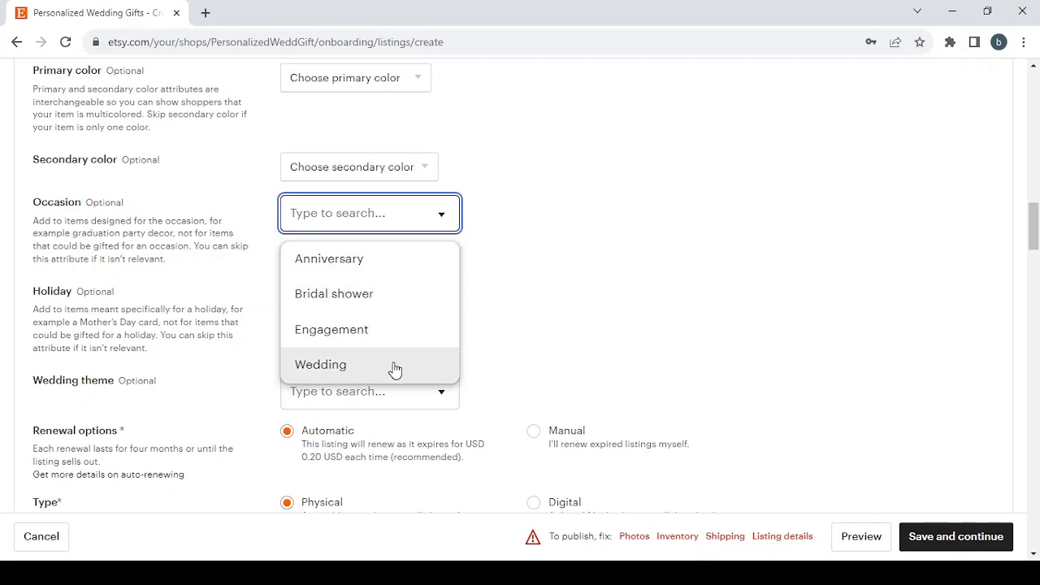
left_click(394, 365)
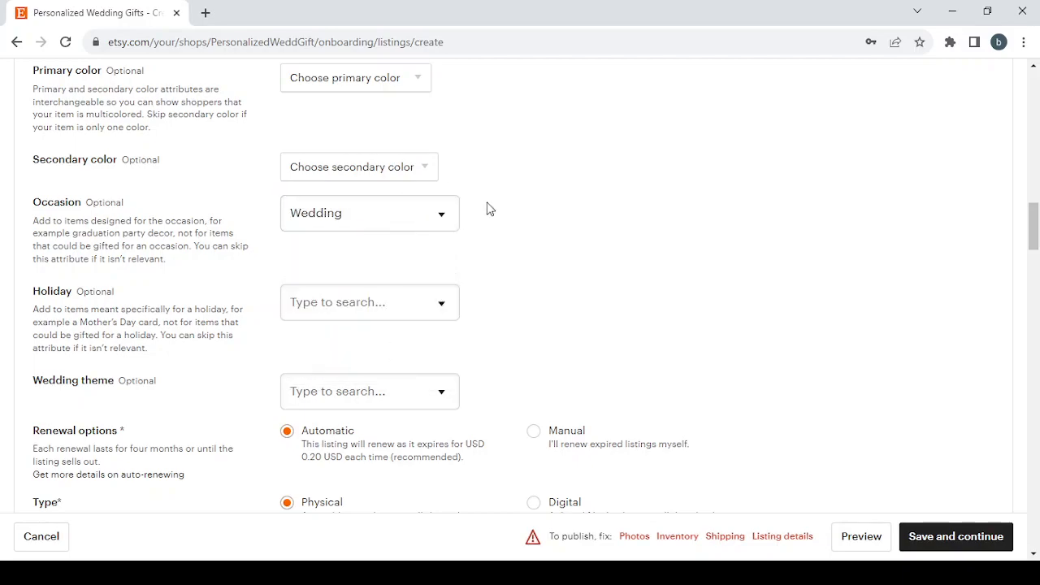
Step: View the available Holiday and Wedding theme options without selecting any
scroll(460, 359, "down", 1)
scroll(461, 359, "down", 1)
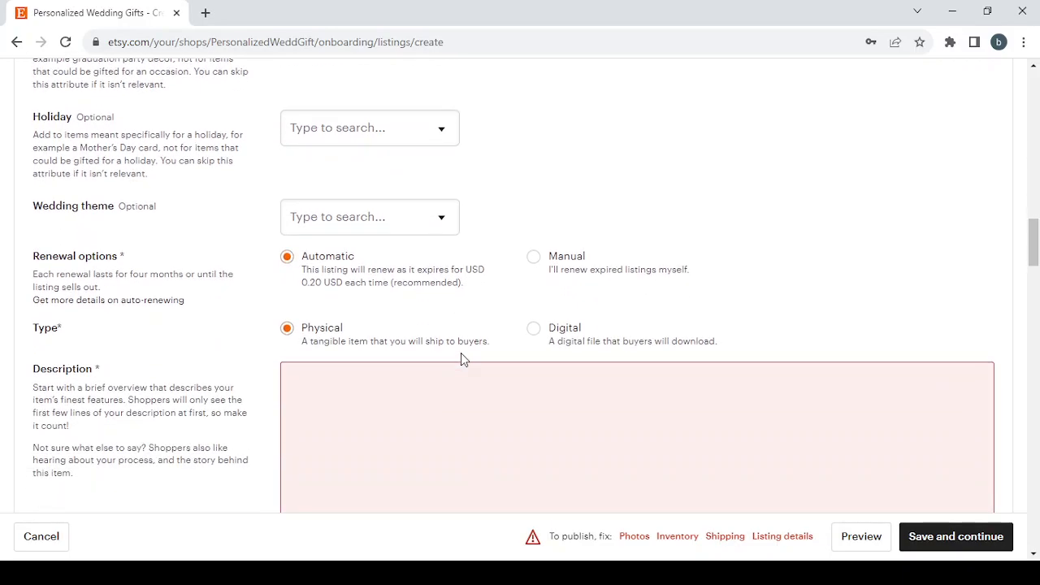
left_click(386, 147)
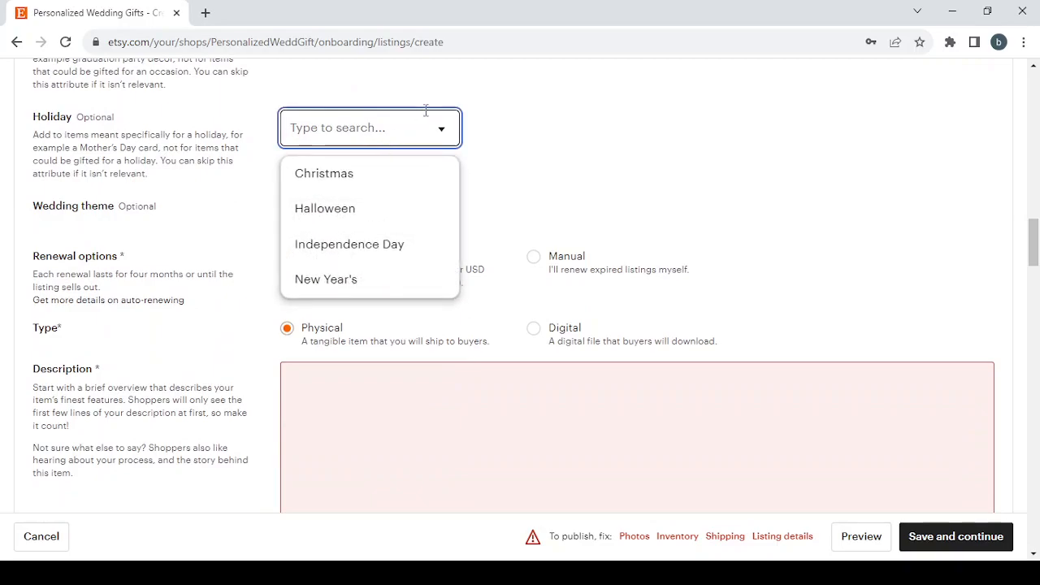
left_click(495, 112)
left_click(365, 216)
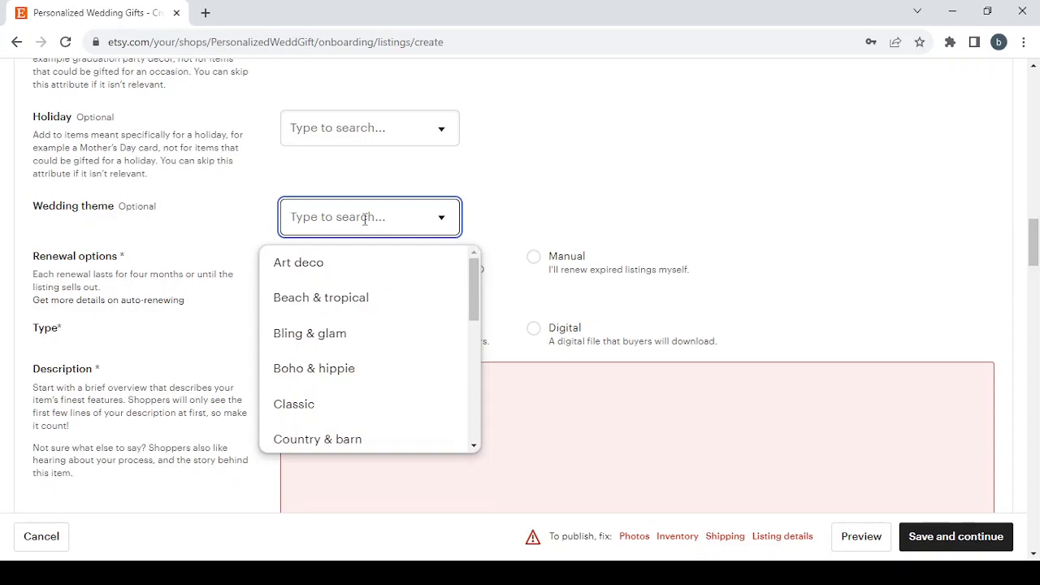
left_click(491, 161)
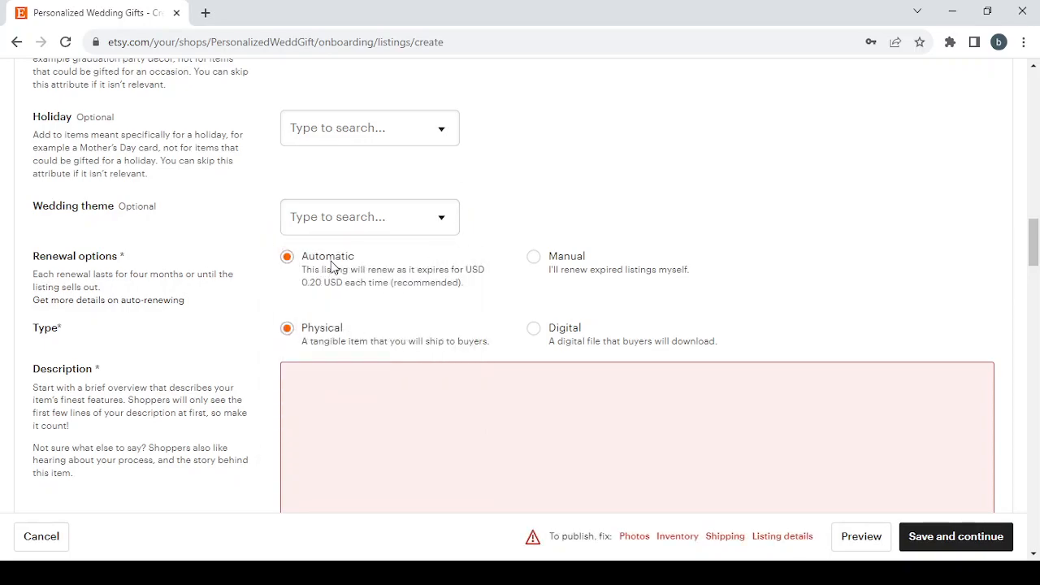
Step: Set the listing's renewal option to Manual and its type to Physical
key("alt+Tab")
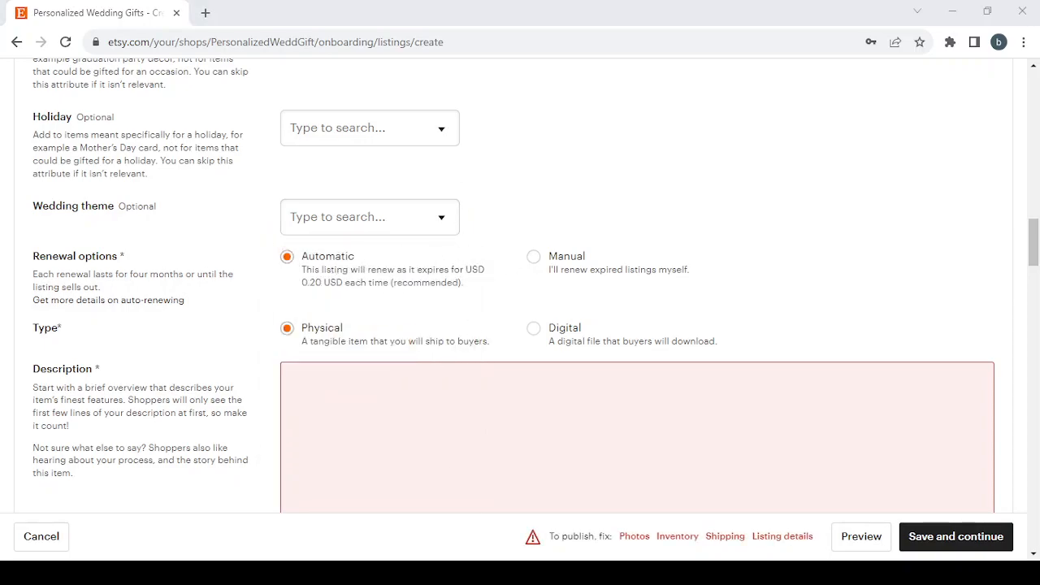
key("alt+Tab")
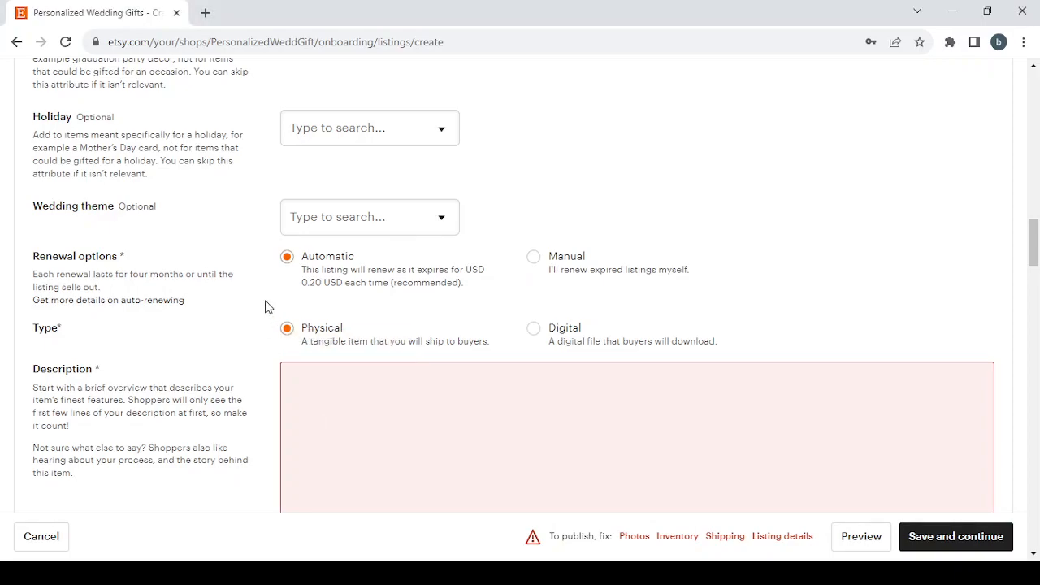
left_click(533, 258)
left_click_drag(303, 285, 396, 289)
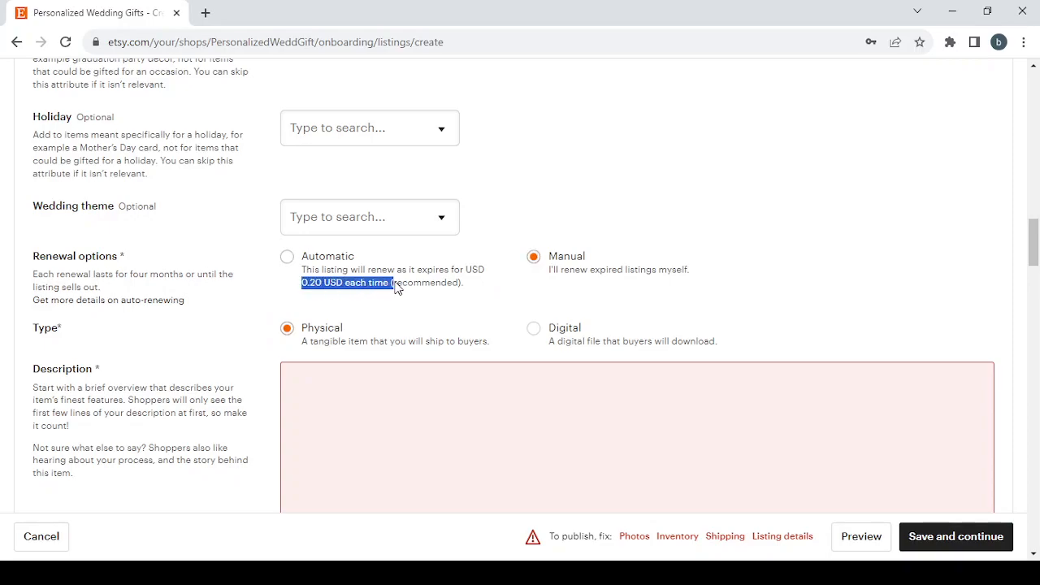
left_click(271, 290)
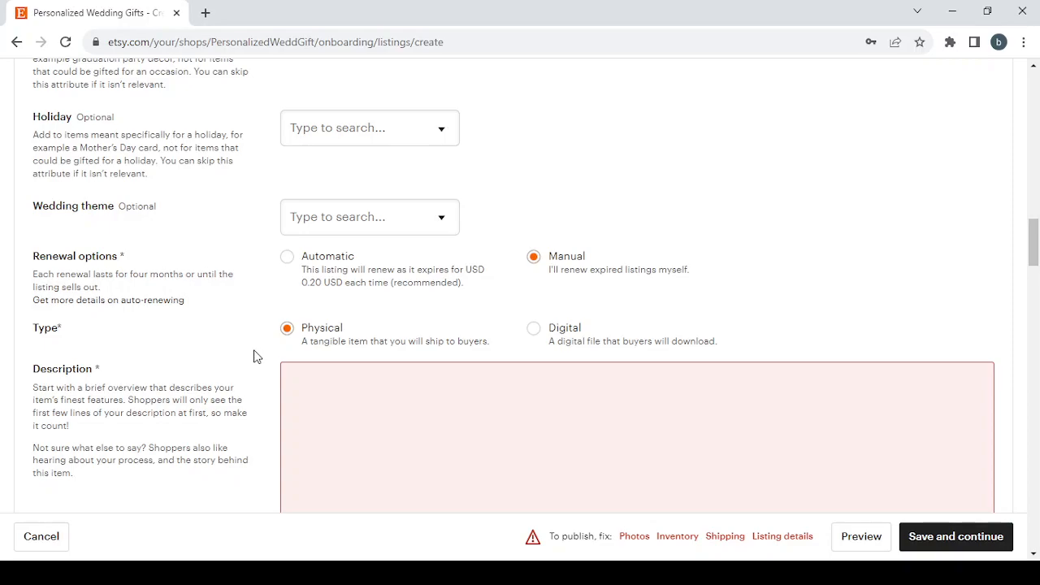
scroll(272, 231, "down", 1)
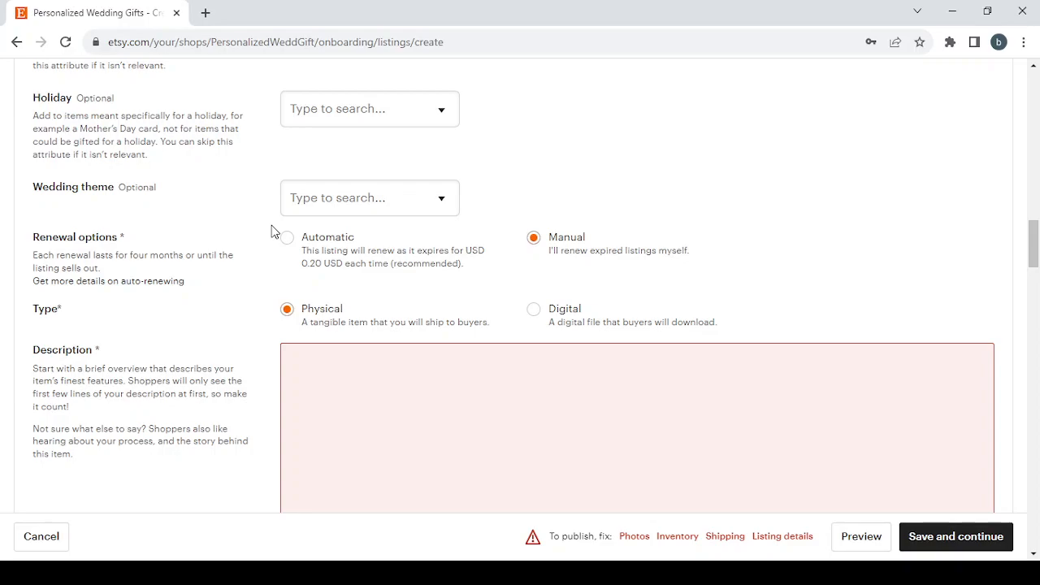
scroll(252, 330, "down", 2)
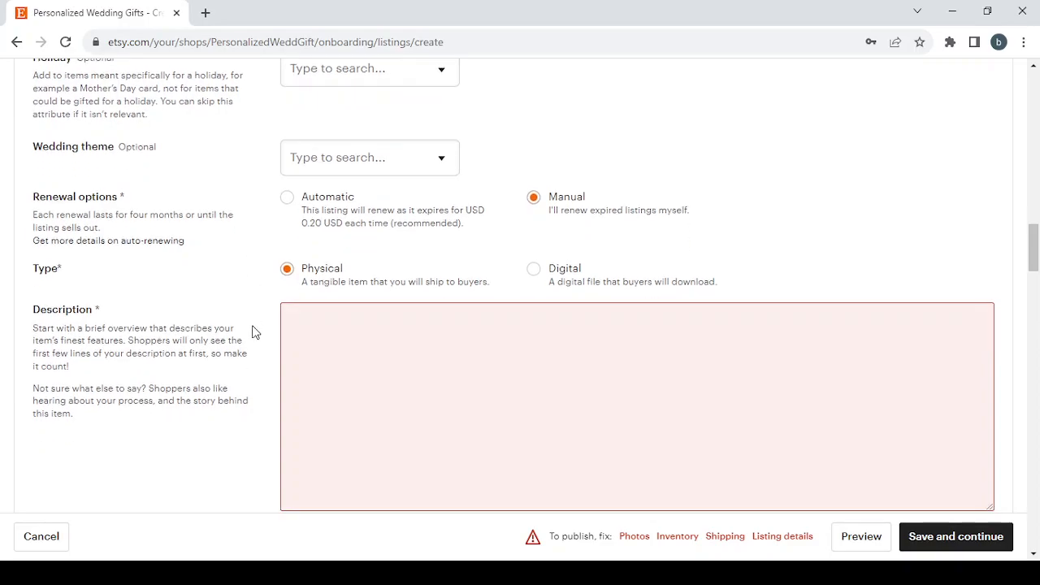
left_click(287, 261)
Step: View the fields for adding a new production partner and close the form without adding one
scroll(367, 358, "down", 3)
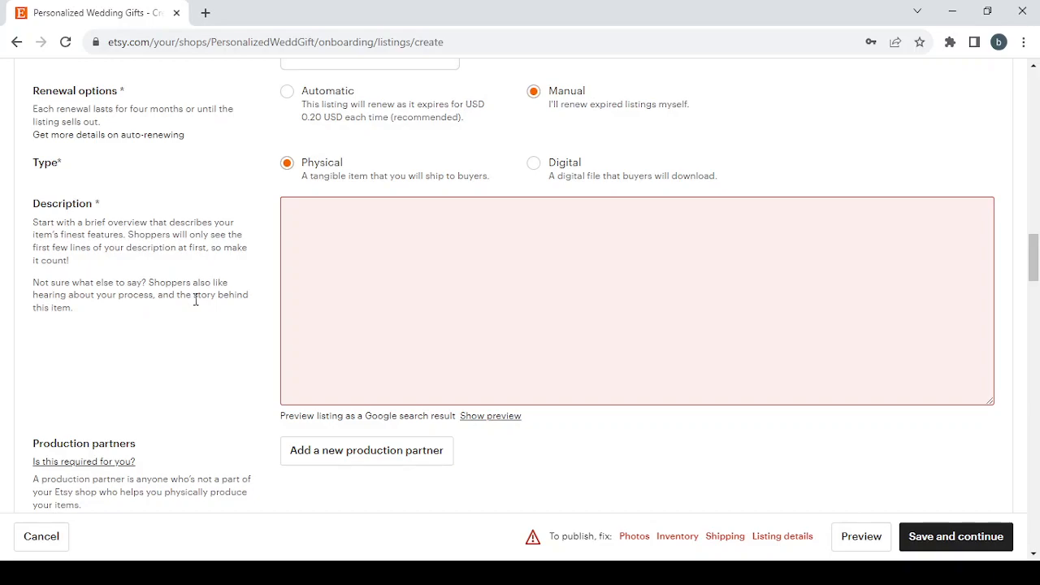
scroll(447, 339, "down", 2)
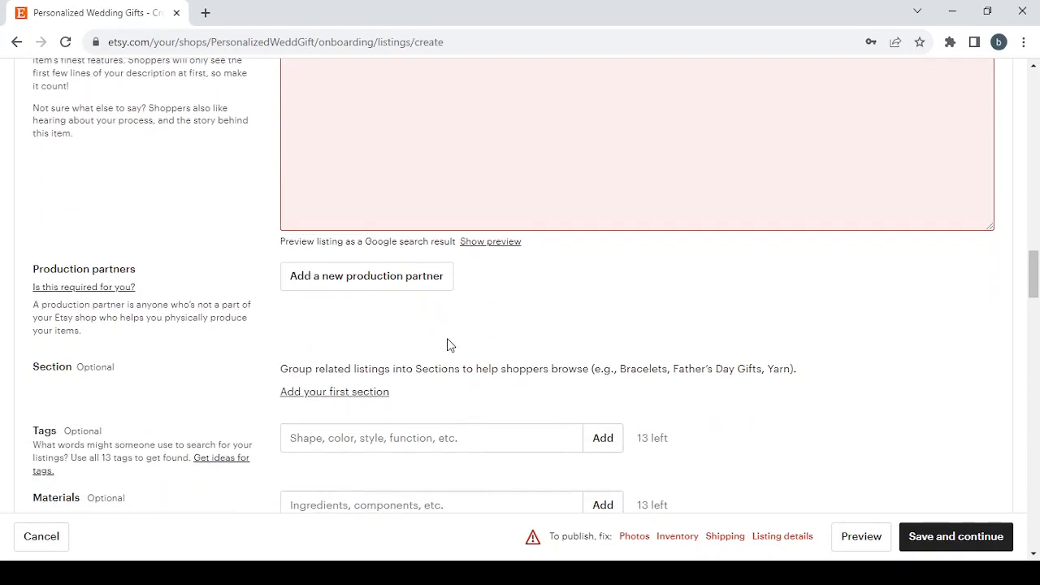
scroll(448, 345, "down", 2)
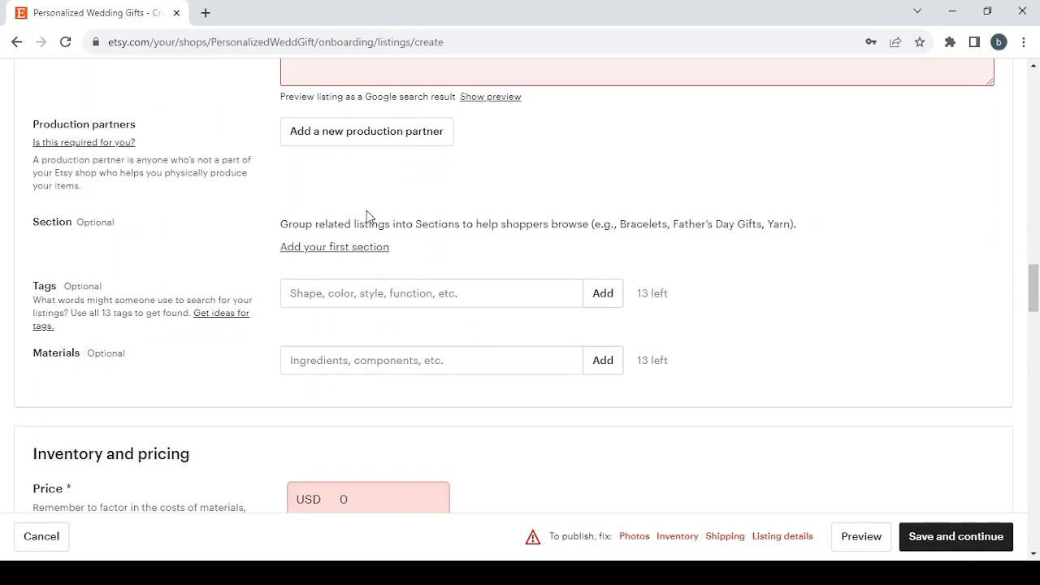
left_click(379, 135)
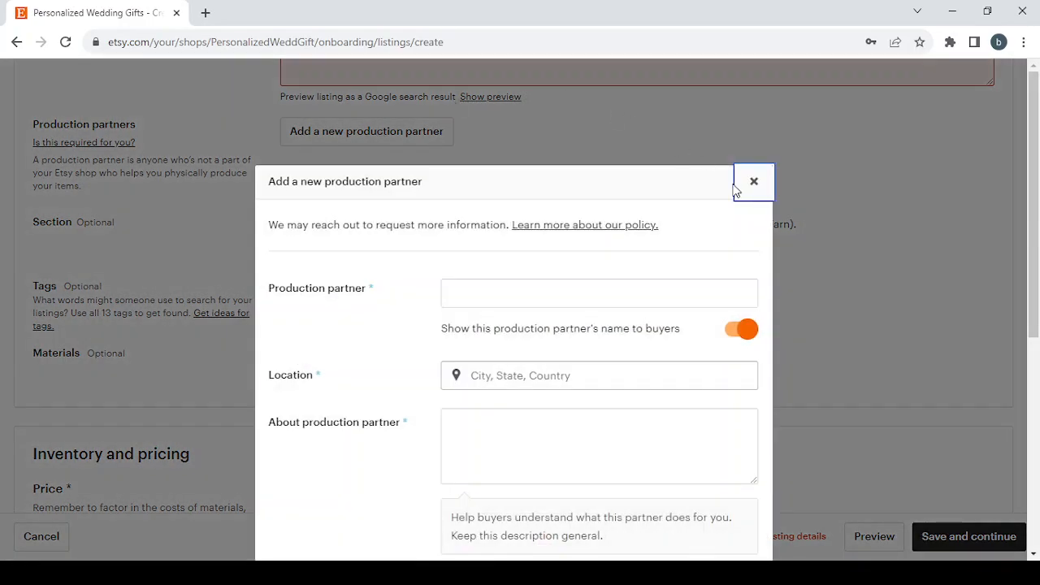
left_click(754, 185)
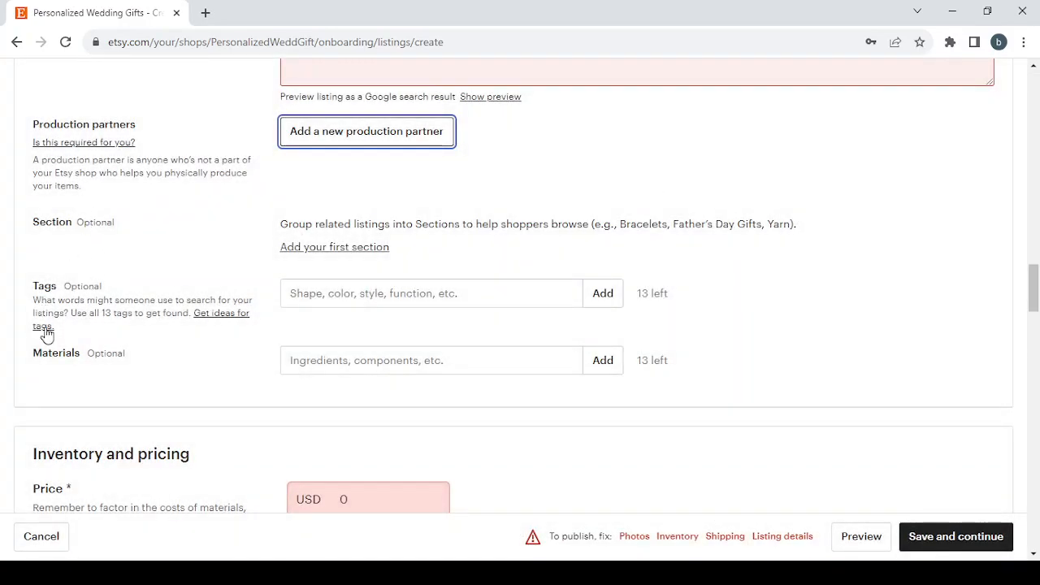
Step: Set the listing's price to USD 29.99
scroll(330, 290, "down", 5)
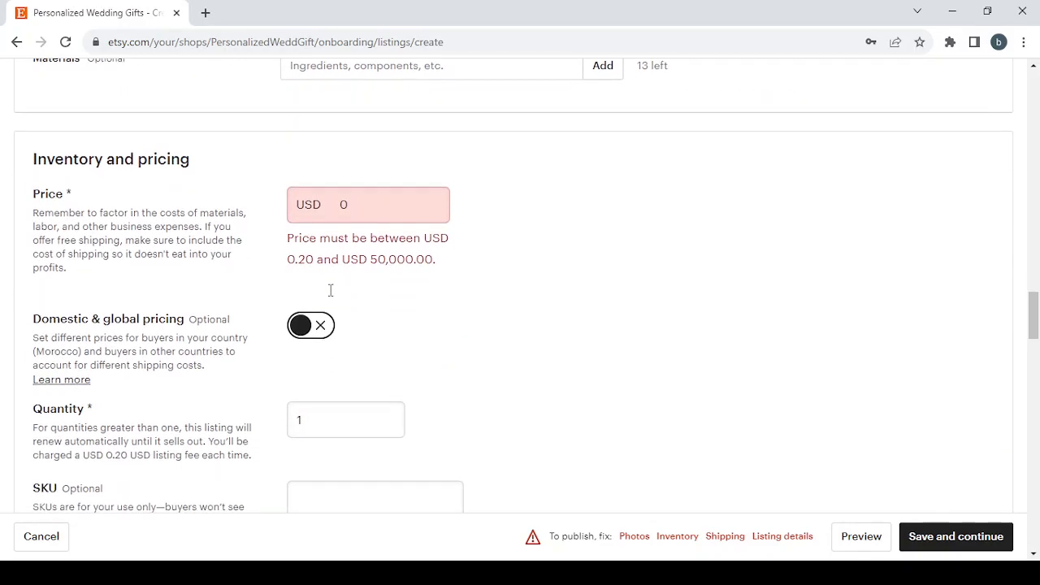
left_click(361, 135)
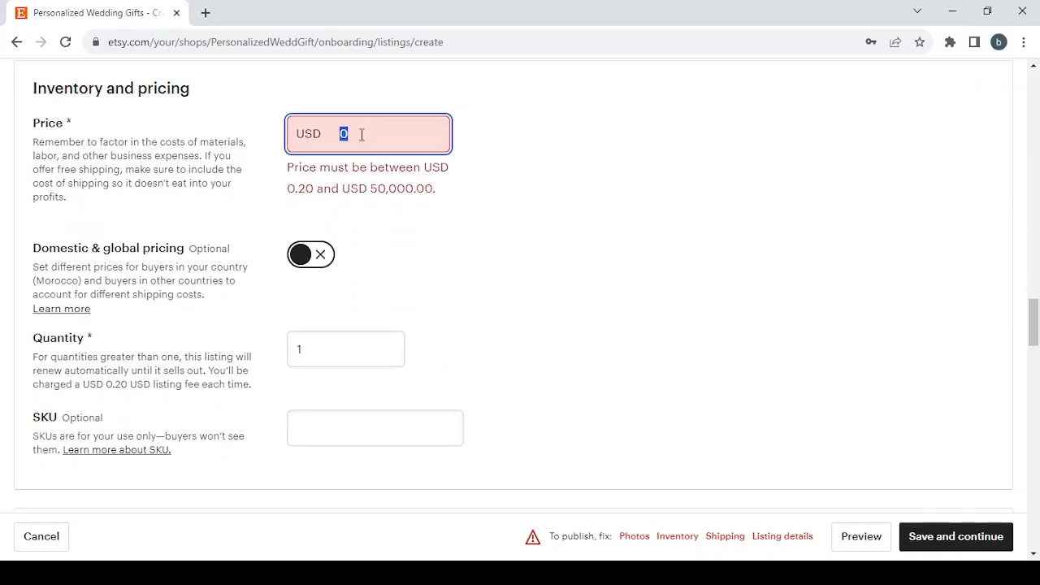
type("29.99")
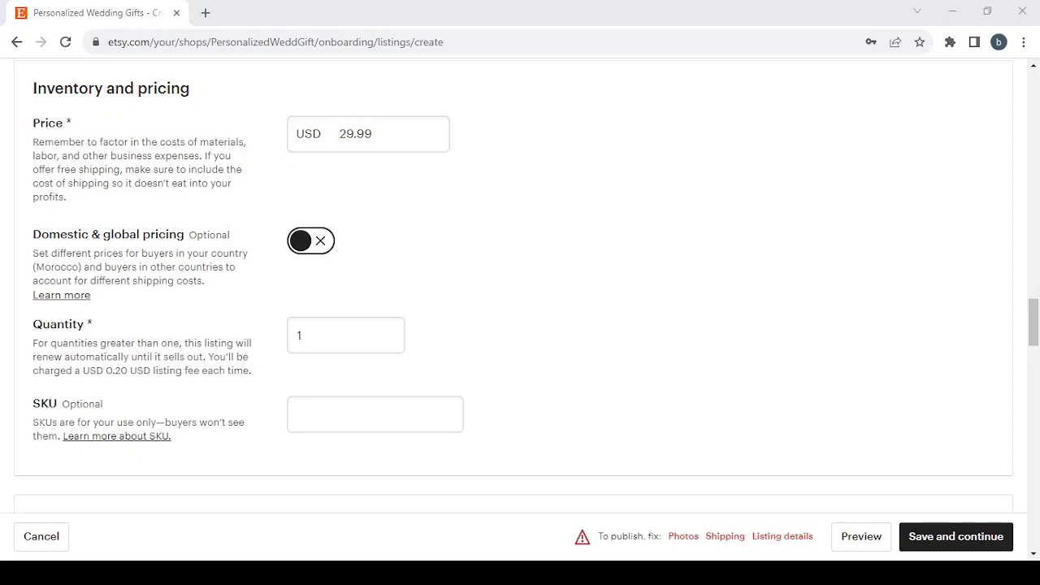
key("alt+Tab")
Step: Review the listing's quantity, variations, personalization and shipping sections down to the returns and exchanges policy
scroll(497, 233, "down", 3)
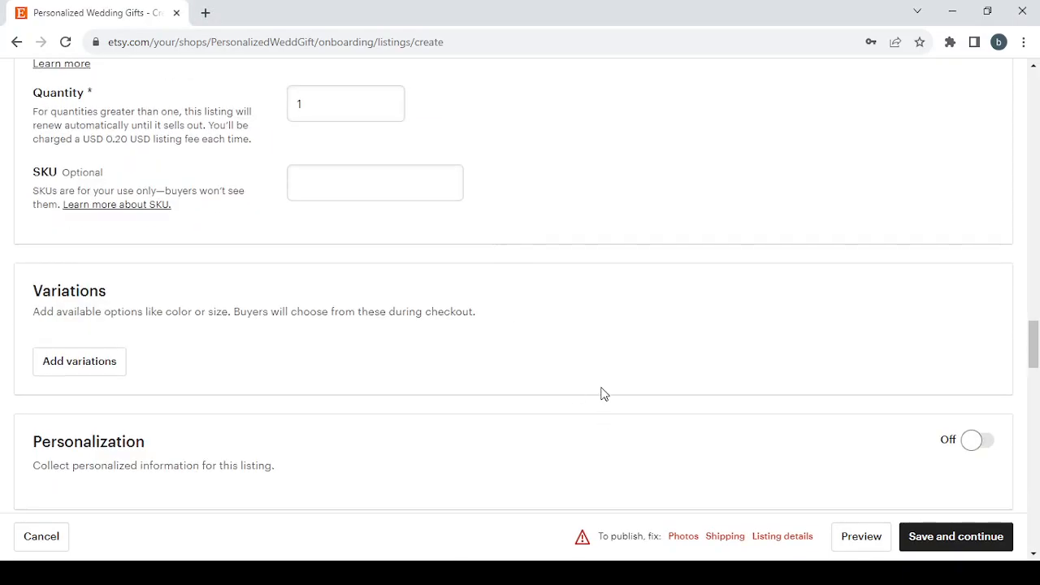
scroll(601, 393, "down", 4)
scroll(602, 392, "down", 1)
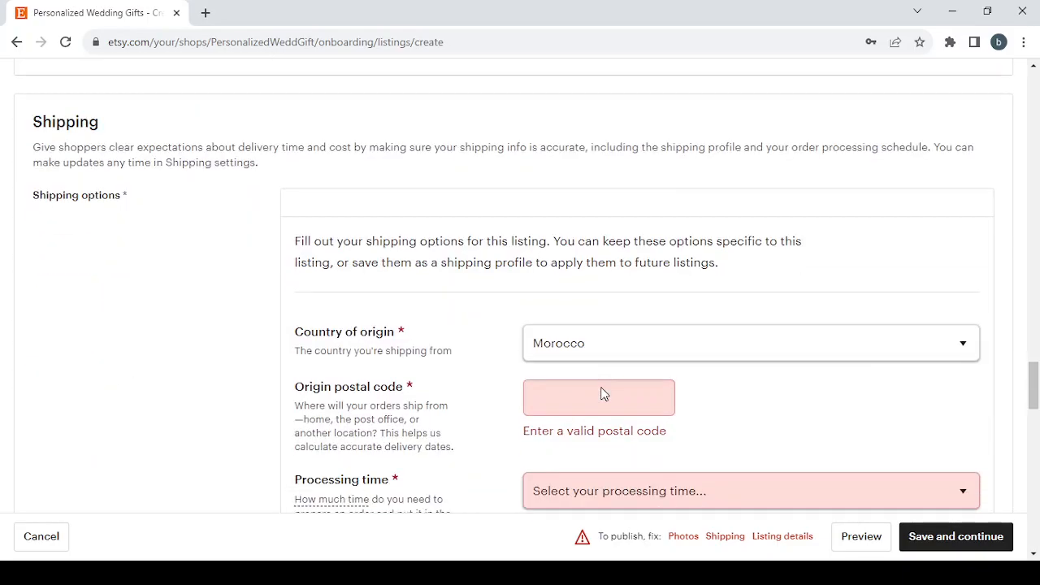
scroll(601, 385, "down", 1)
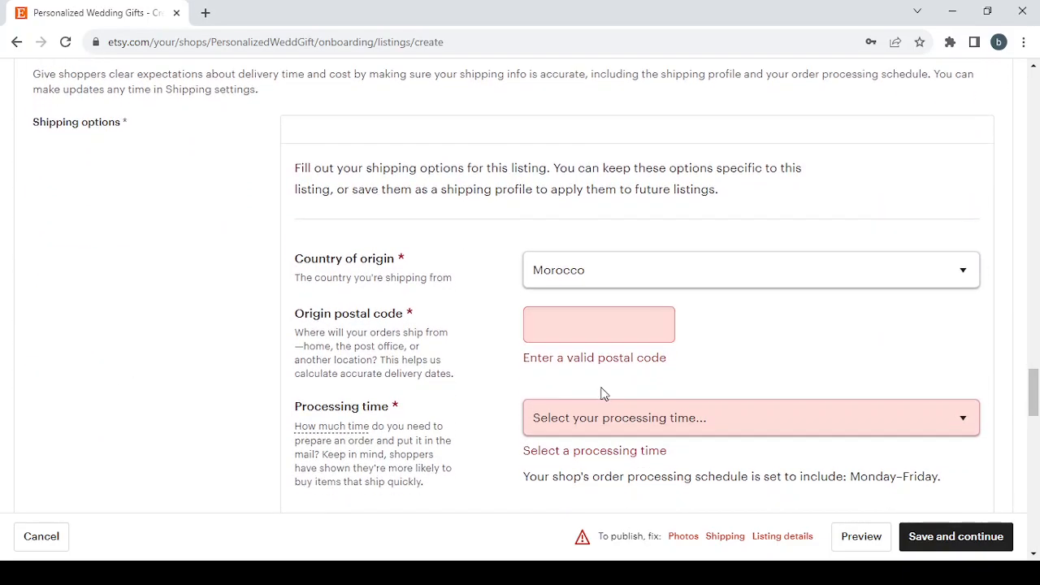
scroll(601, 389, "down", 3)
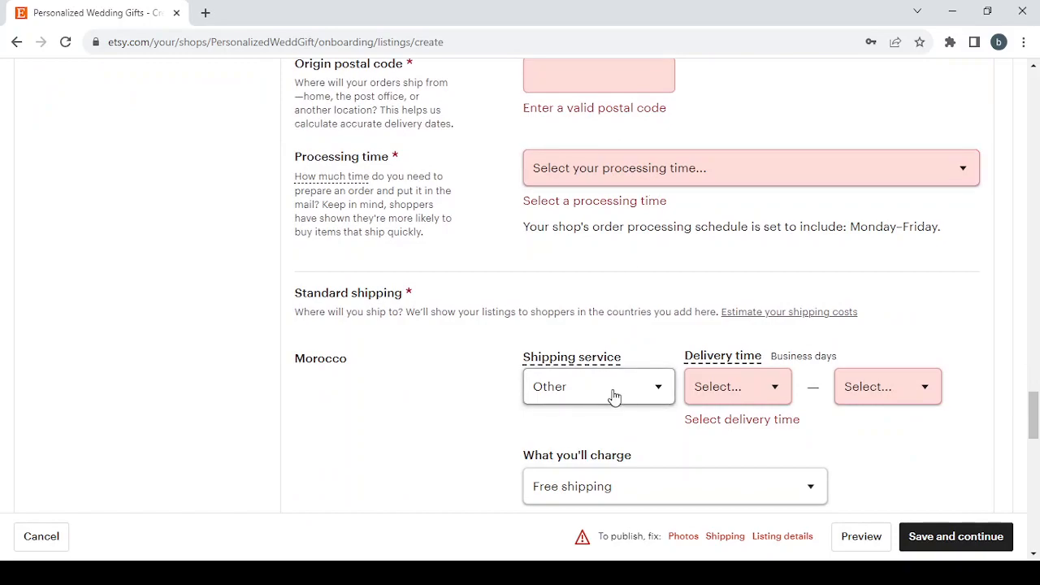
scroll(612, 398, "down", 7)
scroll(615, 395, "down", 5)
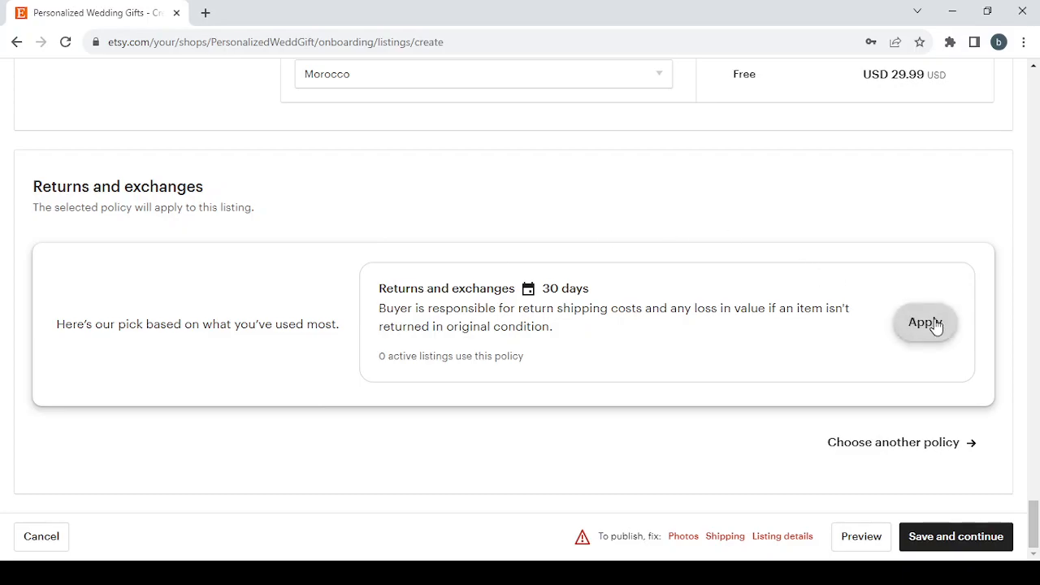
Step: Create and apply a policy that accepts returns and exchanges within 30 days of delivery
left_click(918, 445)
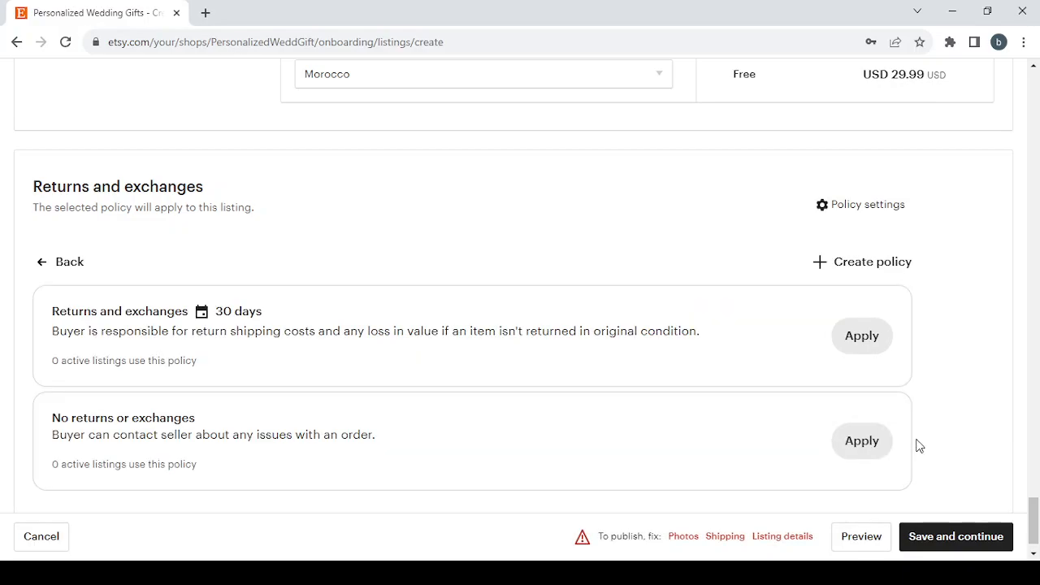
left_click(852, 275)
scroll(378, 371, "down", 2)
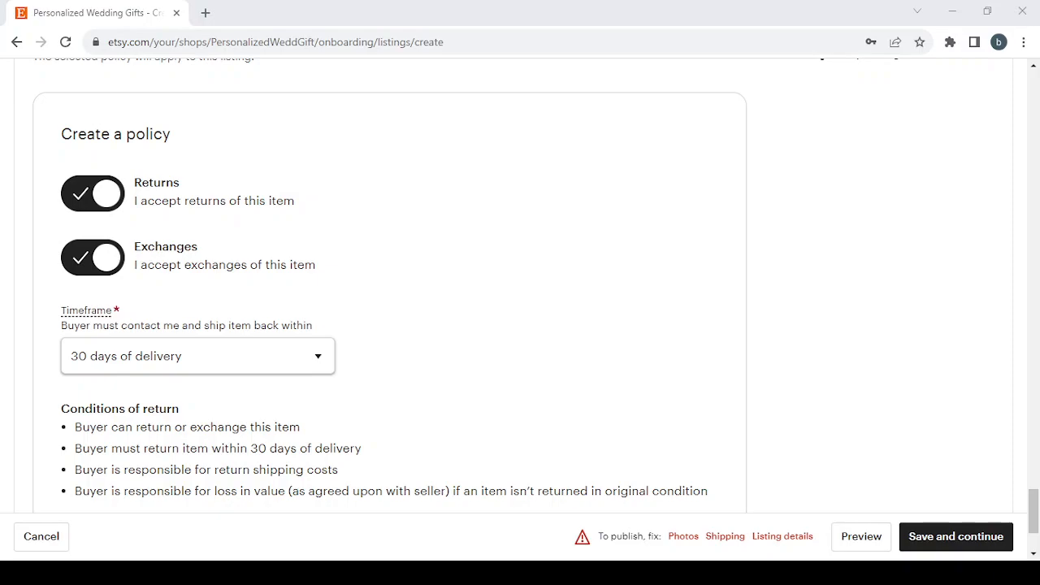
left_click(262, 372)
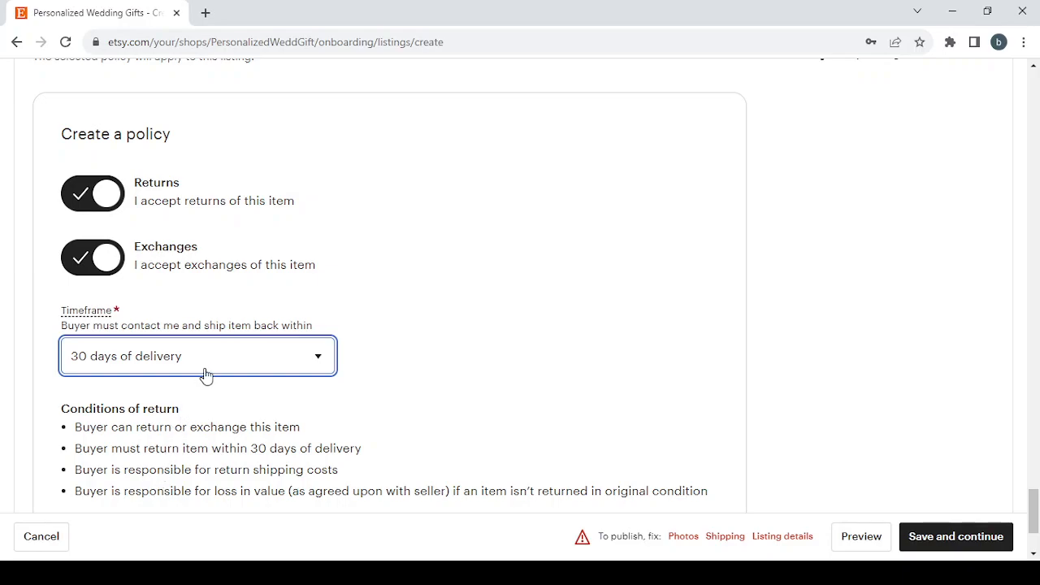
left_click(569, 370)
scroll(569, 369, "down", 2)
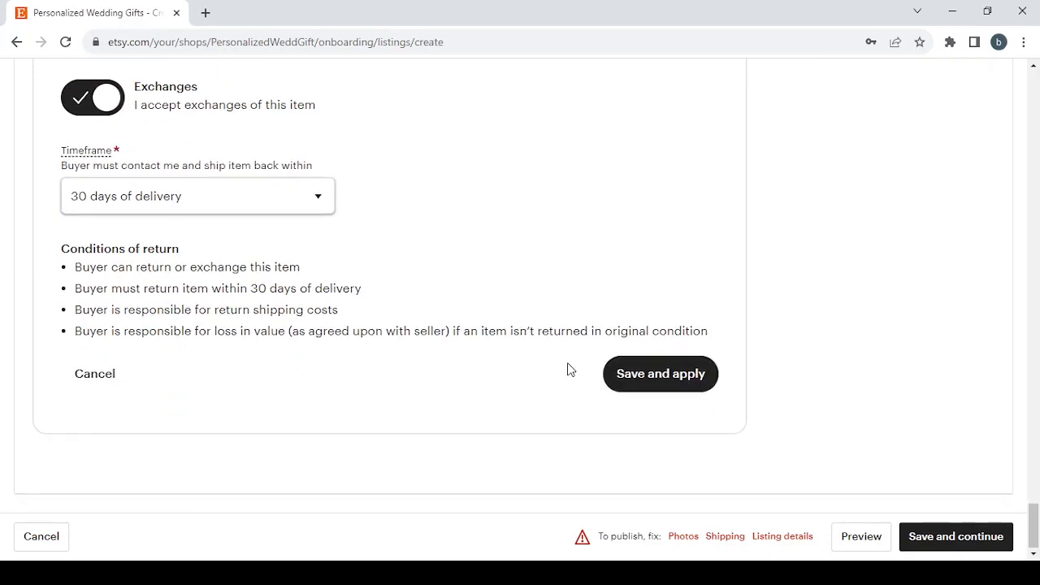
left_click(682, 385)
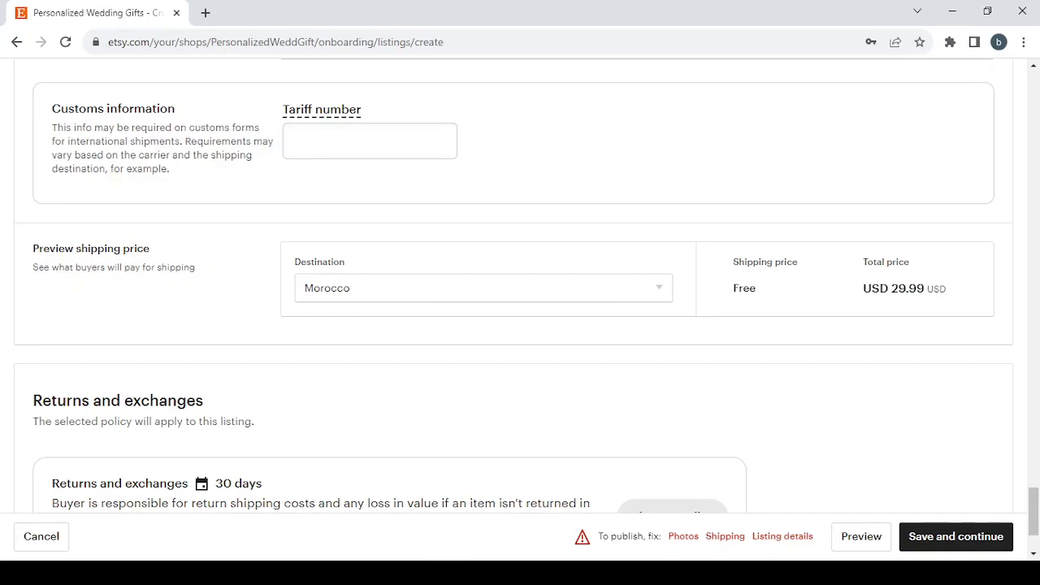